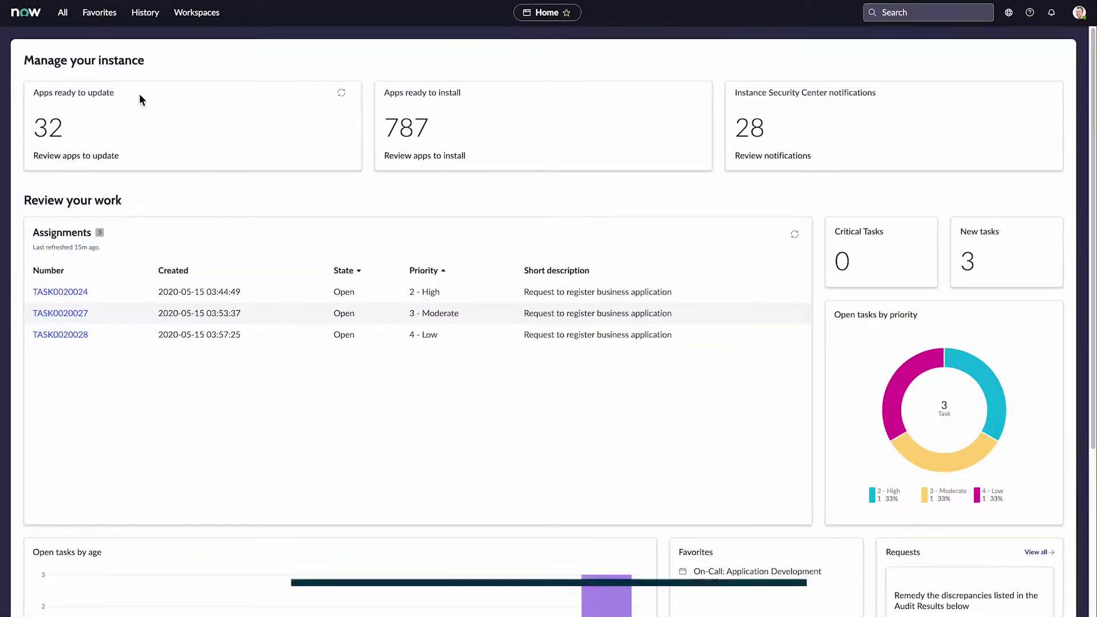
- Reach the Application Portfolio Management home from the All navigator filtered on 'appli'
{"action": "left_click", "coordinate": [62, 12]}
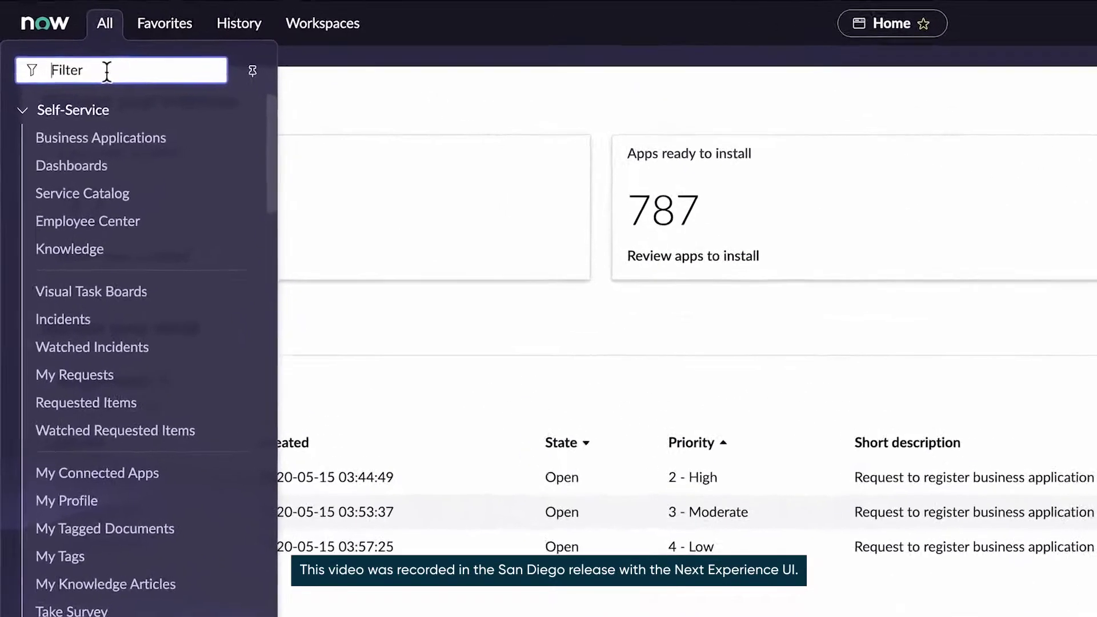
{"action": "type", "text": "appli"}
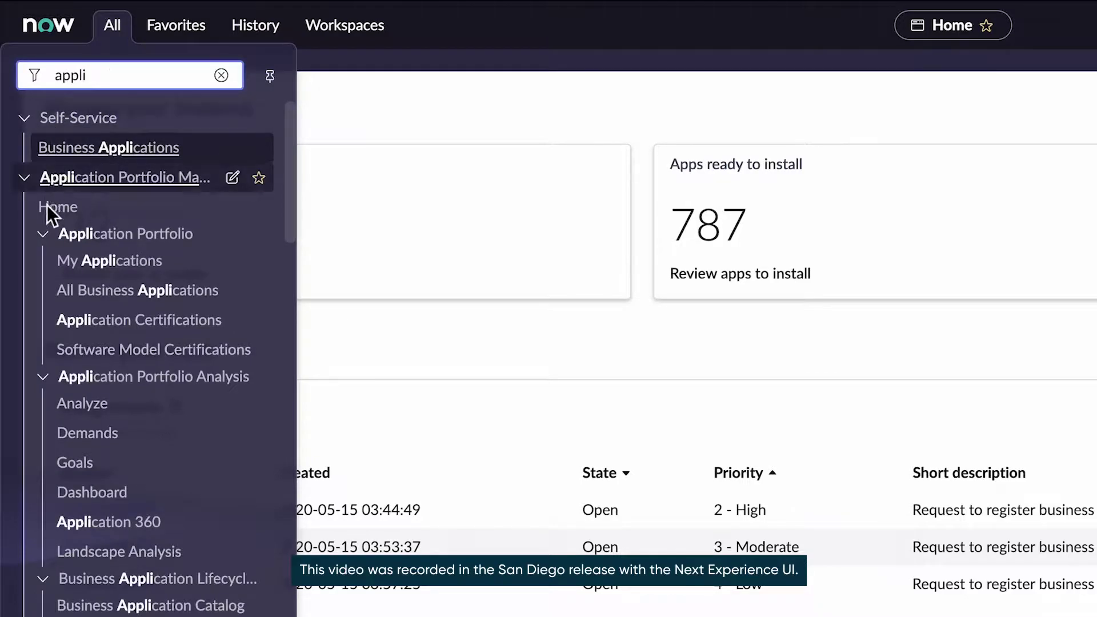
{"action": "left_click", "coordinate": [48, 210]}
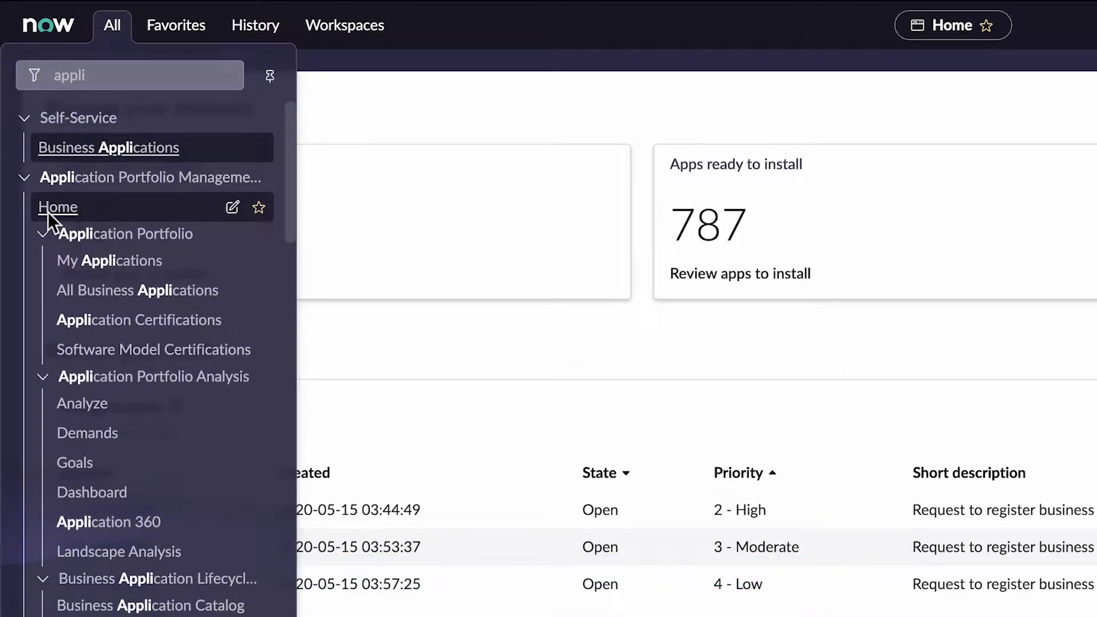
{"action": "left_click", "coordinate": [49, 209]}
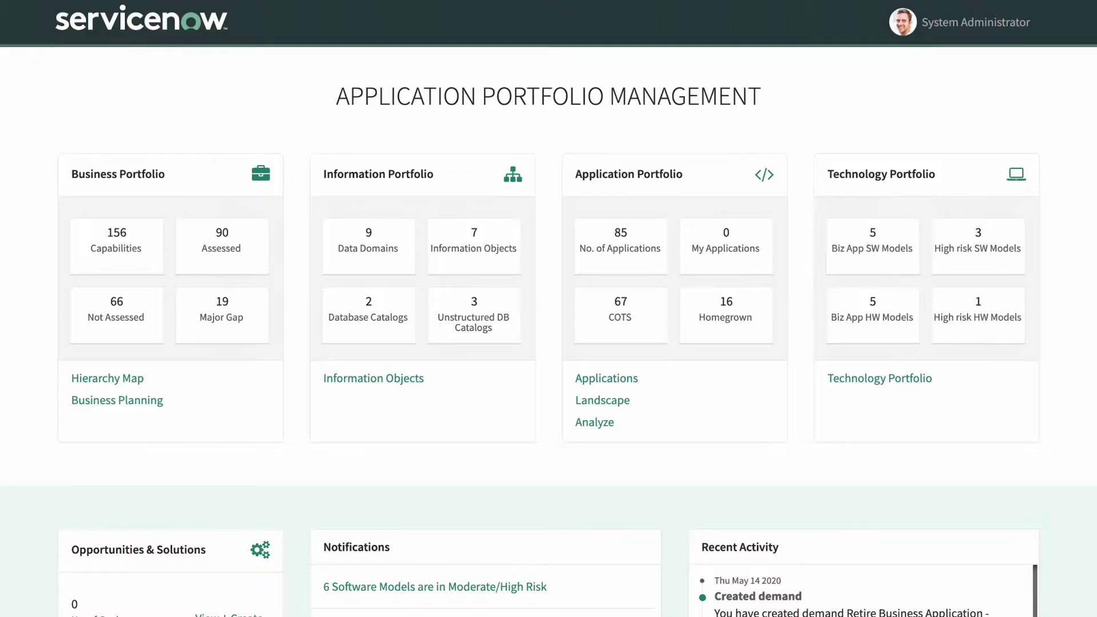
- Browse and re-sort the Applications list, return home, then head to the Application Landscape
{"action": "left_click", "coordinate": [602, 378]}
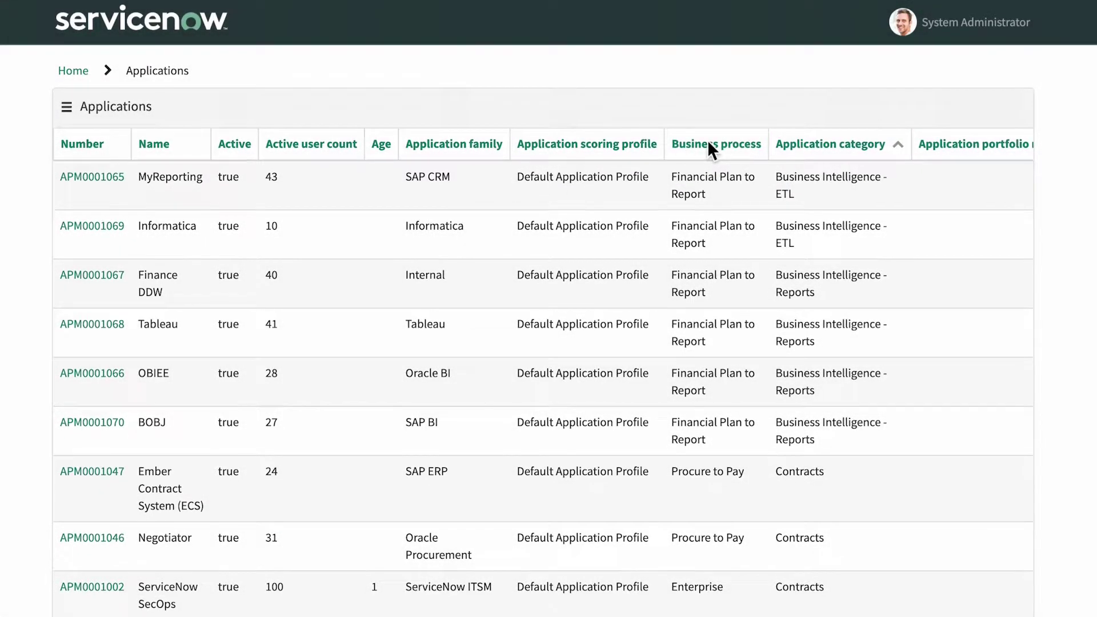
{"action": "left_click", "coordinate": [707, 140]}
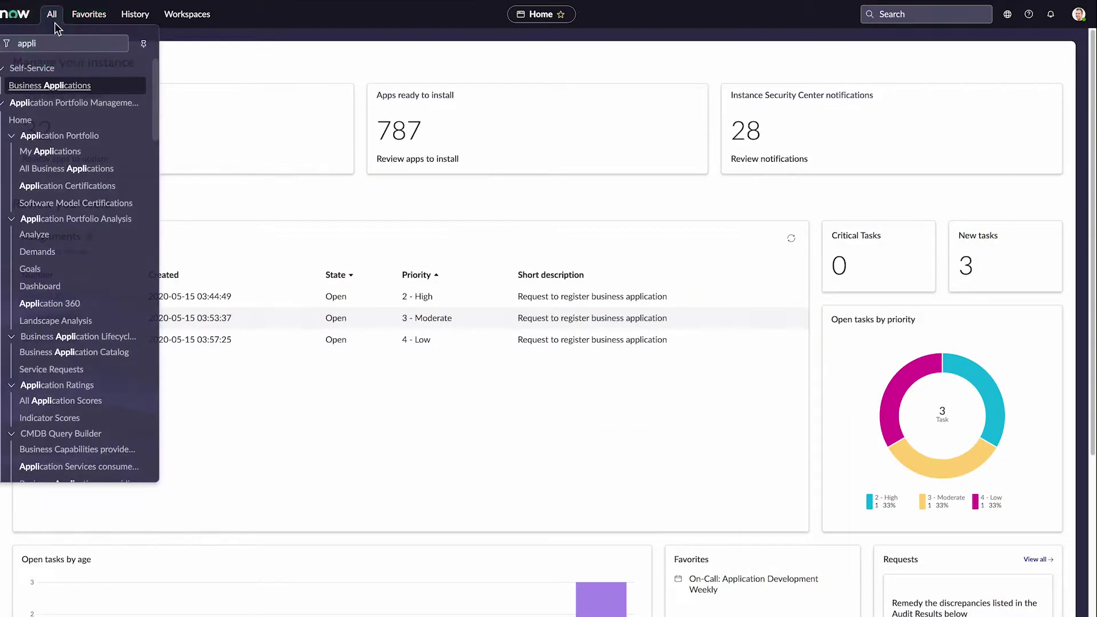
{"action": "left_click", "coordinate": [53, 169]}
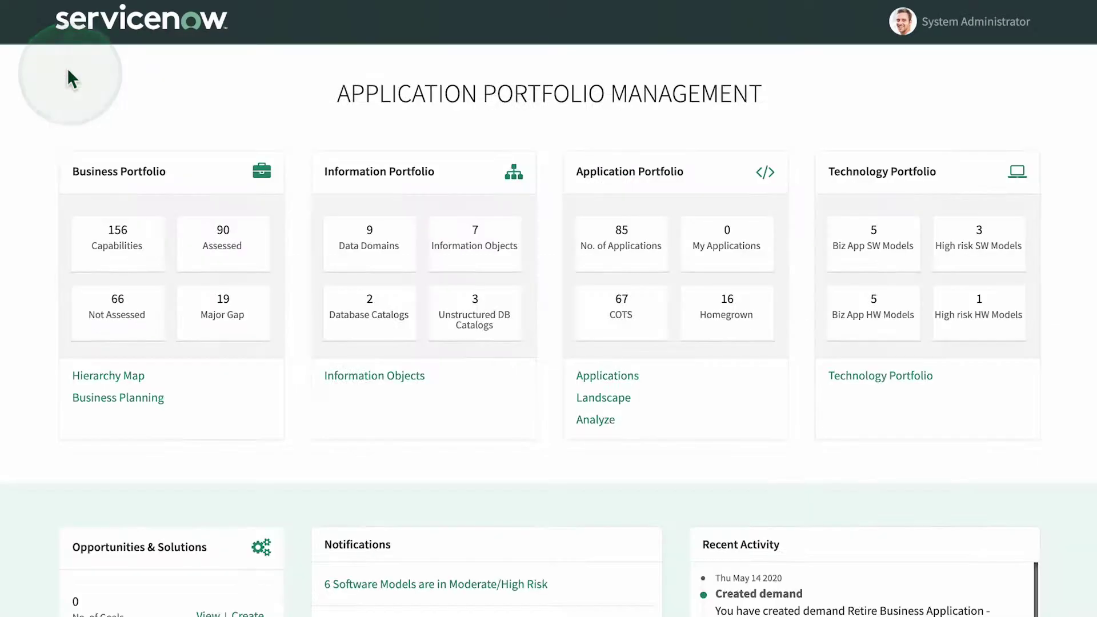
{"action": "left_click", "coordinate": [593, 399]}
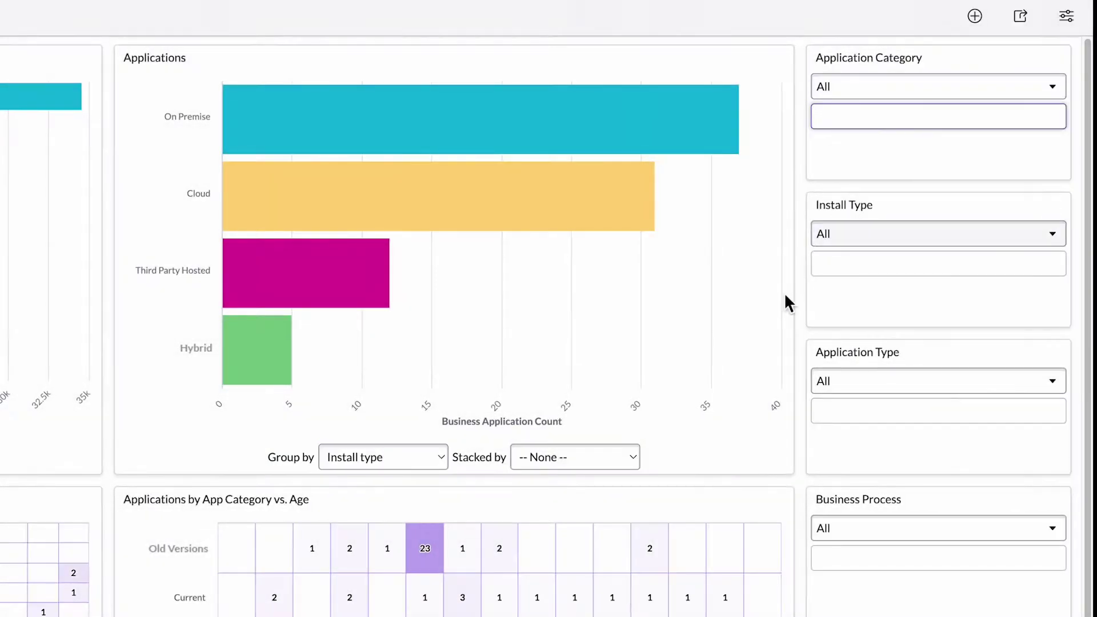
- Stack the applications chart by Platform and group it by Application category
{"action": "left_click", "coordinate": [604, 472]}
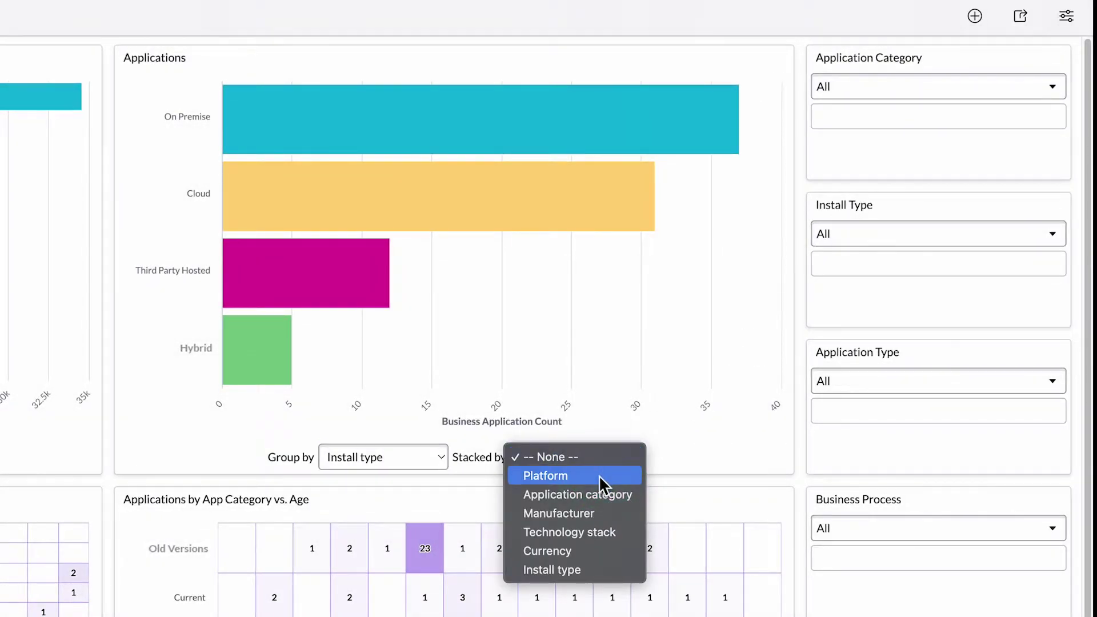
{"action": "left_click", "coordinate": [600, 474]}
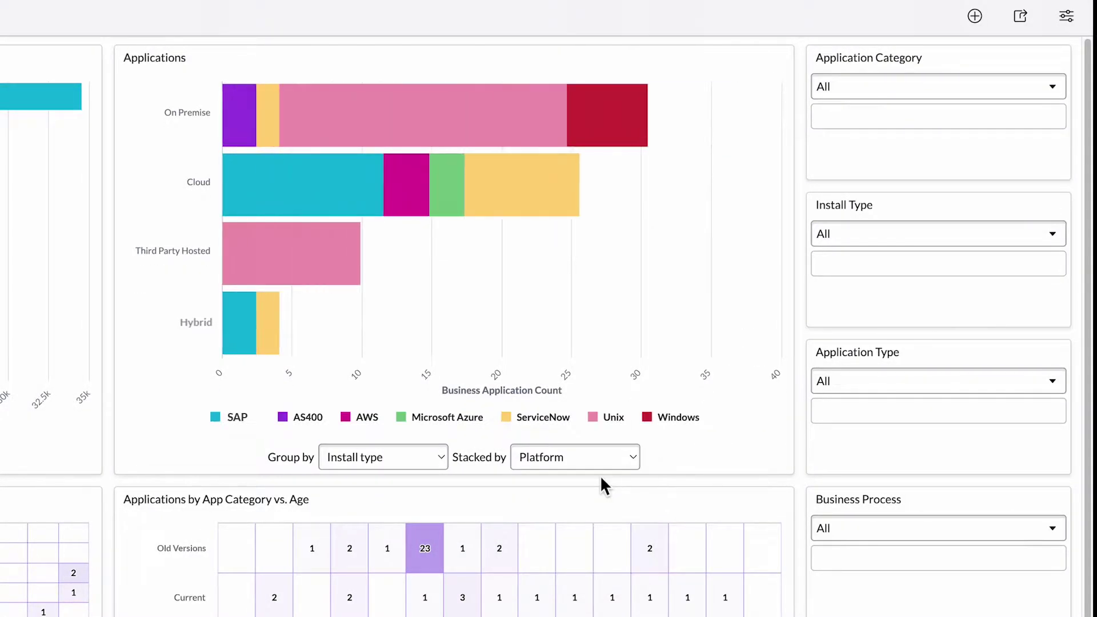
{"action": "left_click", "coordinate": [432, 460]}
{"action": "left_click", "coordinate": [429, 495]}
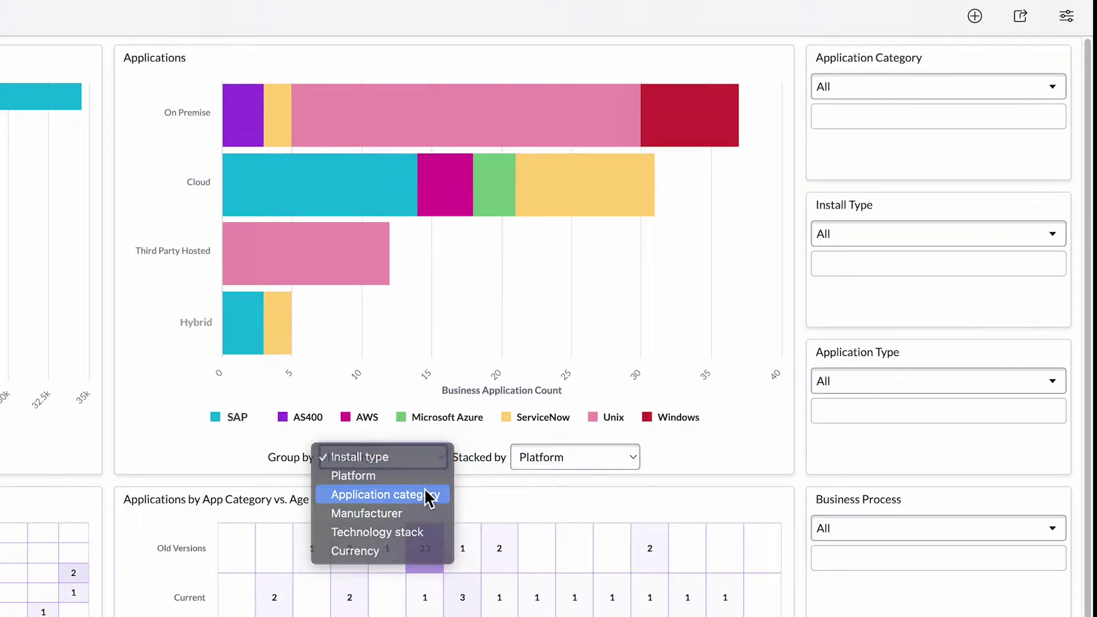
- Re-stack the chart by version Currency and bring up the Application Category filter list
{"action": "left_click", "coordinate": [527, 459]}
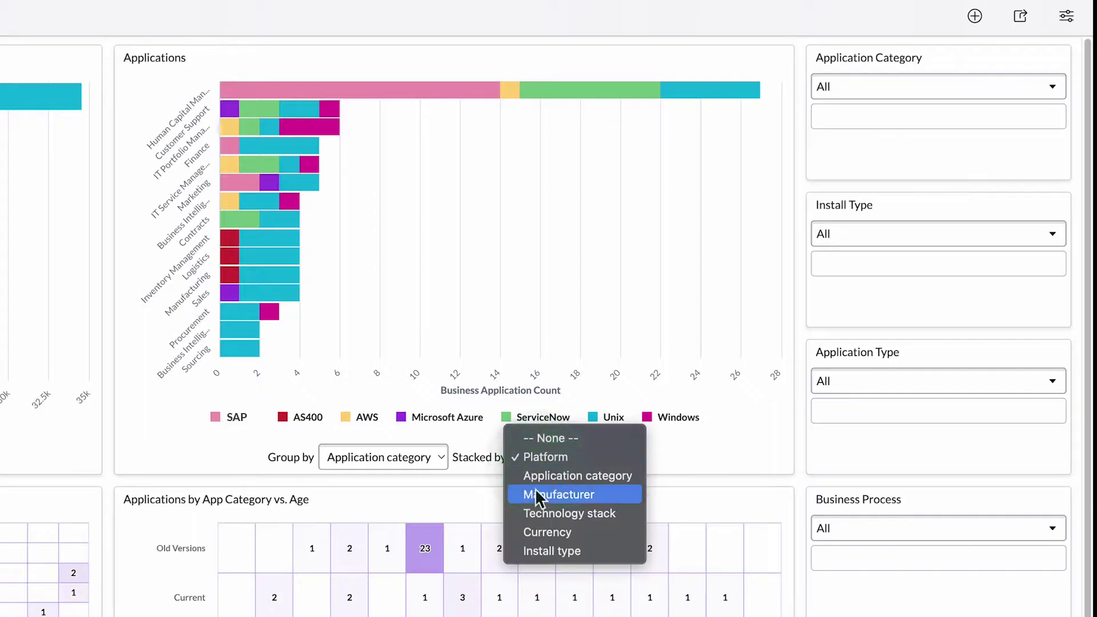
{"action": "left_click", "coordinate": [534, 530]}
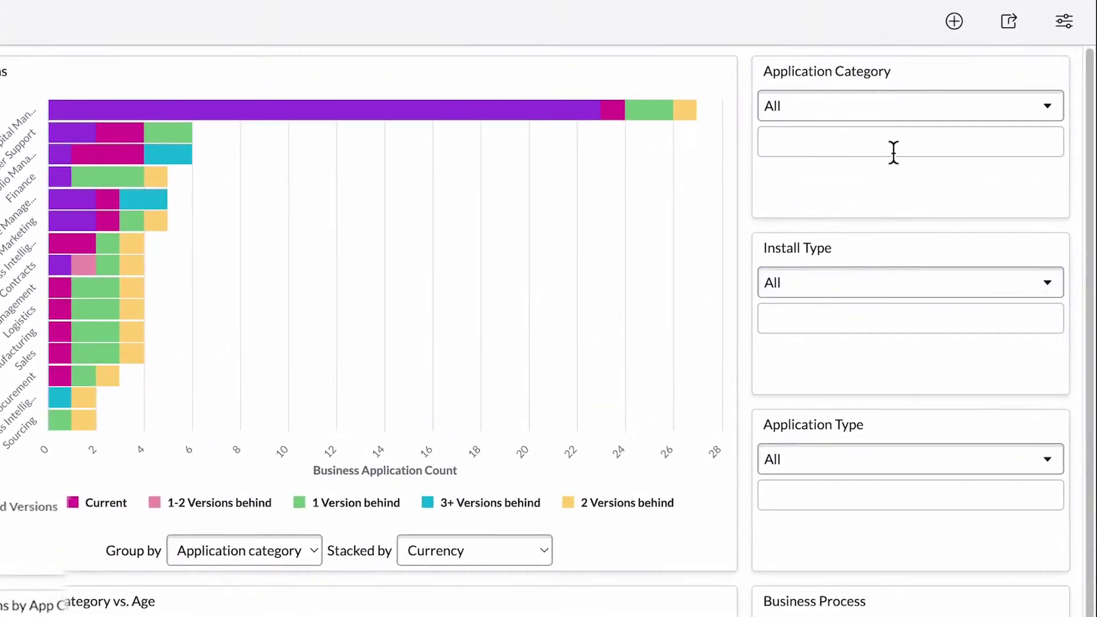
{"action": "left_click", "coordinate": [893, 141]}
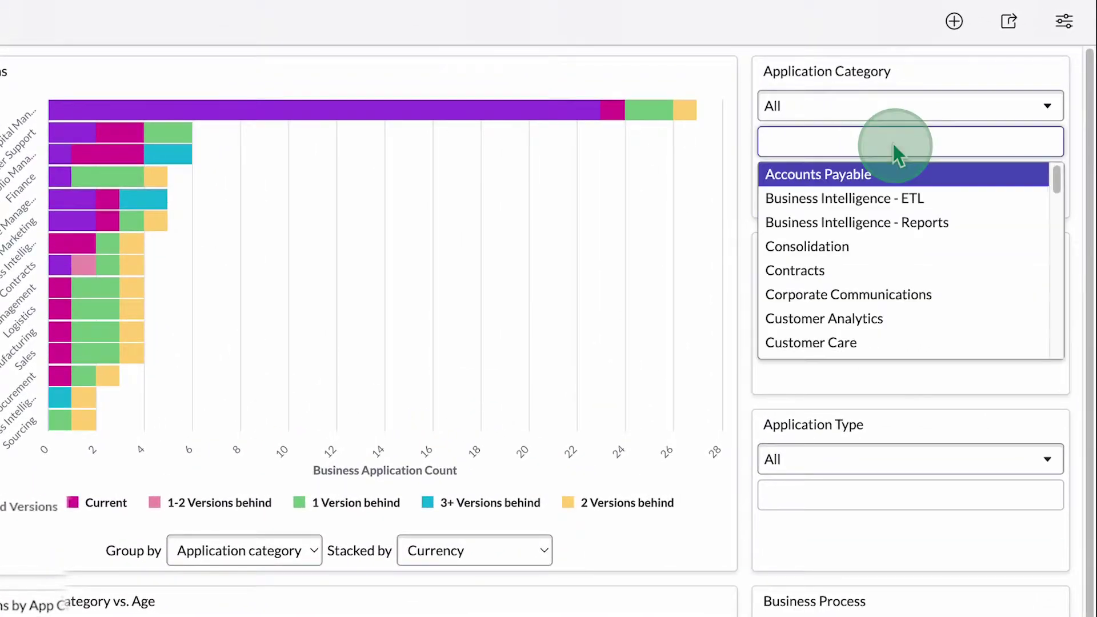
- Filter the landscape to the Contracts, Finance and Sales application categories
{"action": "left_click", "coordinate": [848, 270]}
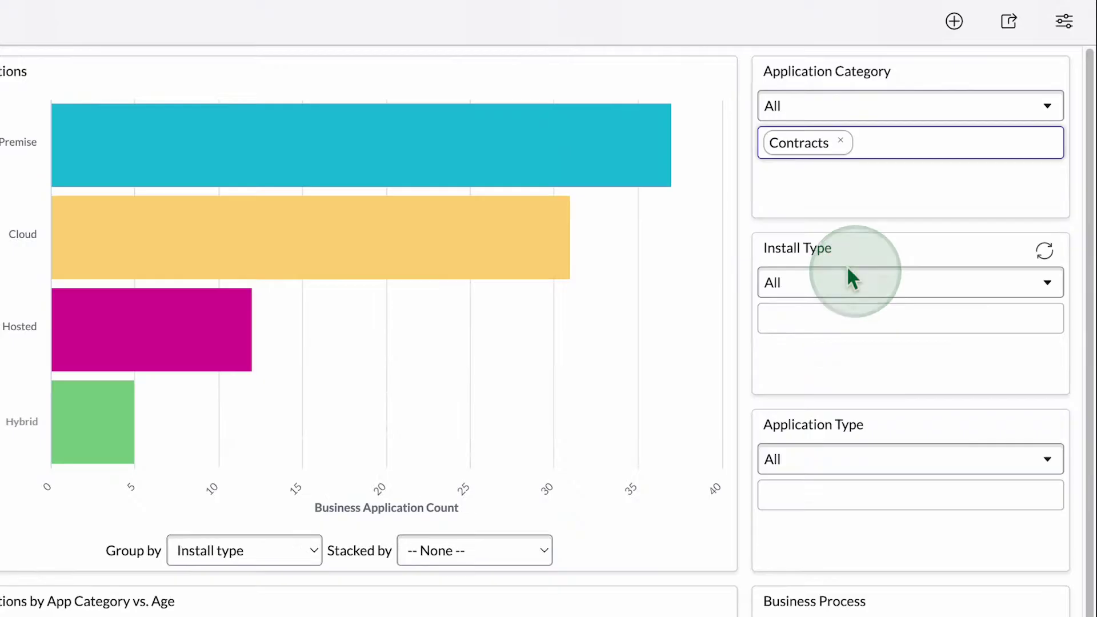
{"action": "left_click", "coordinate": [880, 143]}
{"action": "type", "text": "finan"}
{"action": "left_click", "coordinate": [821, 182]}
{"action": "left_click", "coordinate": [960, 142]}
{"action": "type", "text": "sal"}
{"action": "left_click", "coordinate": [935, 198]}
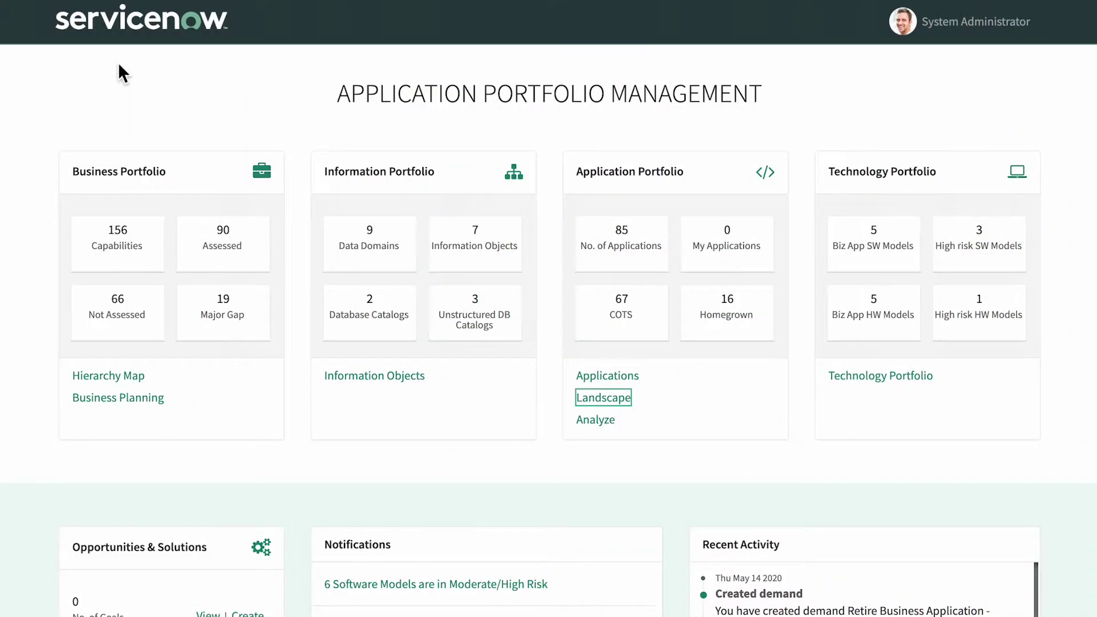
- In Group Analysis, filter apps to a Business Value score less than 6
{"action": "left_click", "coordinate": [593, 421]}
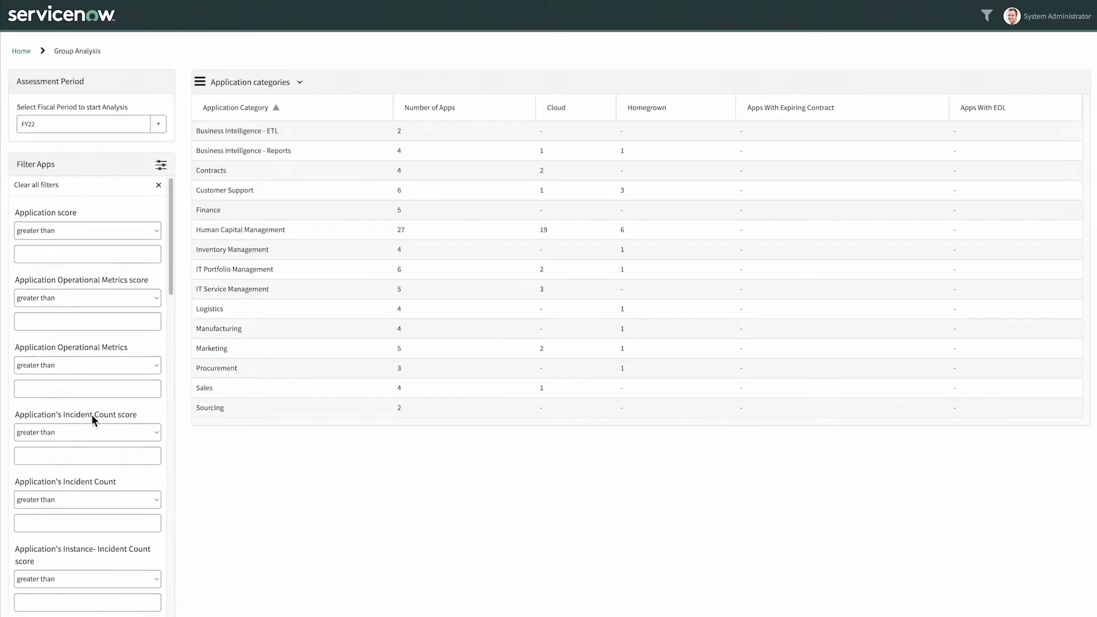
{"action": "scroll", "coordinate": [92, 414], "scroll_direction": "down", "scroll_amount": 3}
{"action": "scroll", "coordinate": [92, 415], "scroll_direction": "down", "scroll_amount": 2}
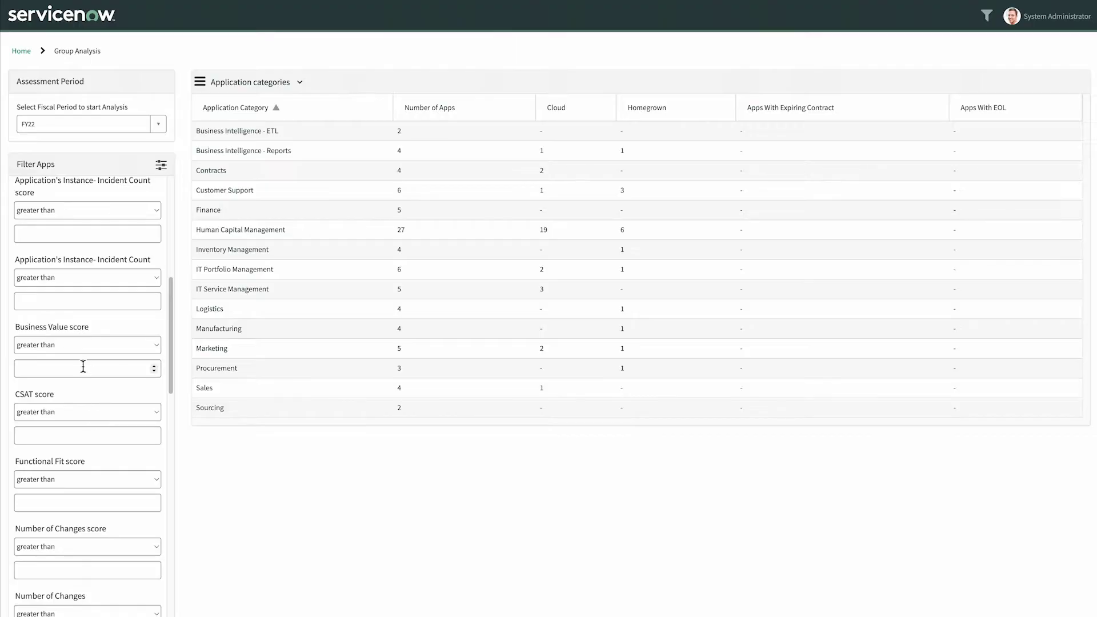
{"action": "left_click", "coordinate": [83, 345]}
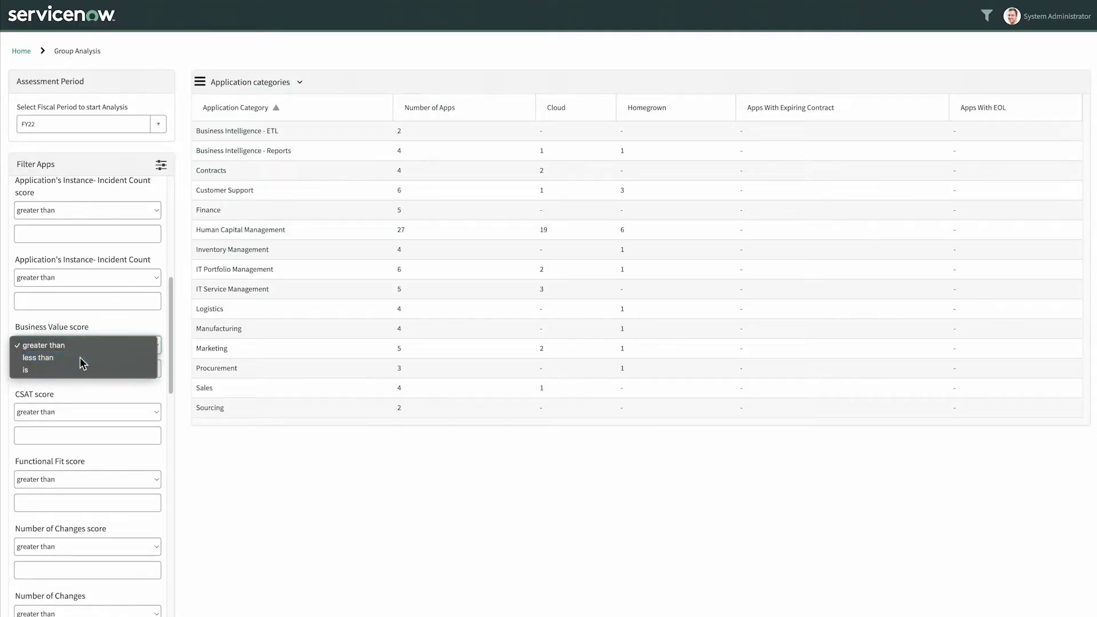
{"action": "left_click", "coordinate": [82, 359]}
{"action": "left_click", "coordinate": [79, 370]}
{"action": "type", "text": "6"}
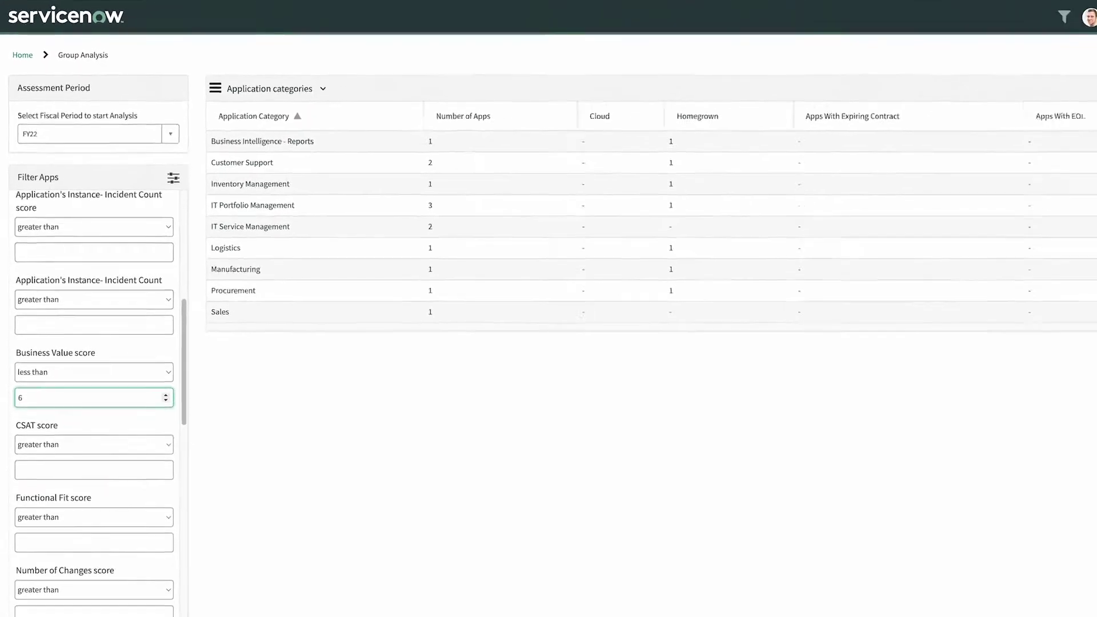
{"action": "scroll", "coordinate": [154, 263], "scroll_direction": "up", "scroll_amount": 3}
{"action": "scroll", "coordinate": [155, 263], "scroll_direction": "up", "scroll_amount": 2}
- Clear all app filters and drill into the IT Portfolio Management category
{"action": "left_click", "coordinate": [159, 187]}
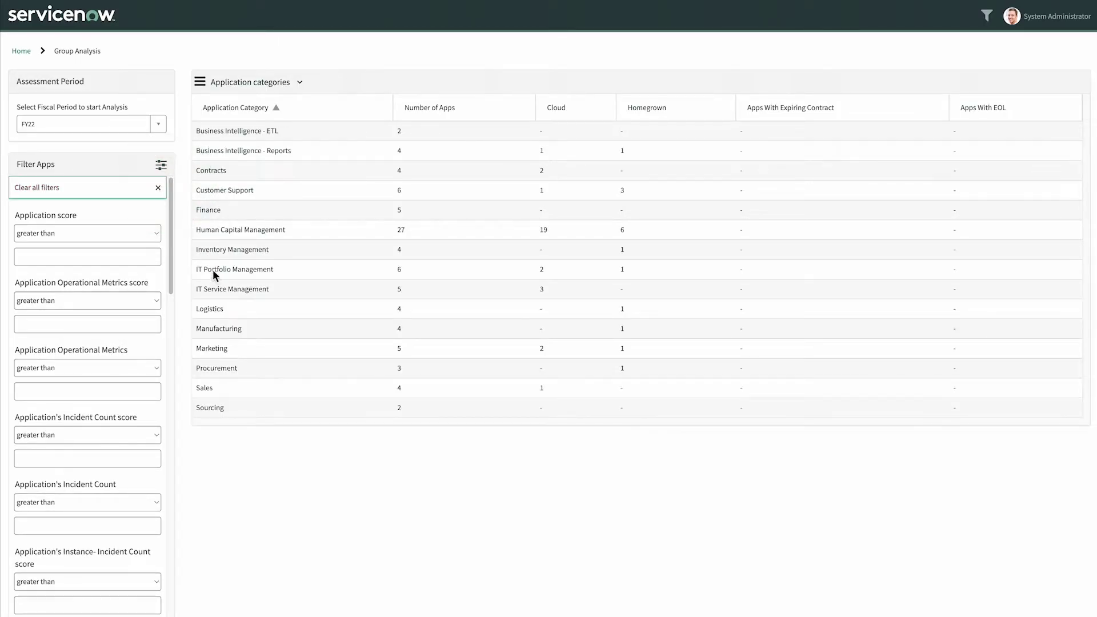
{"action": "left_click", "coordinate": [213, 272]}
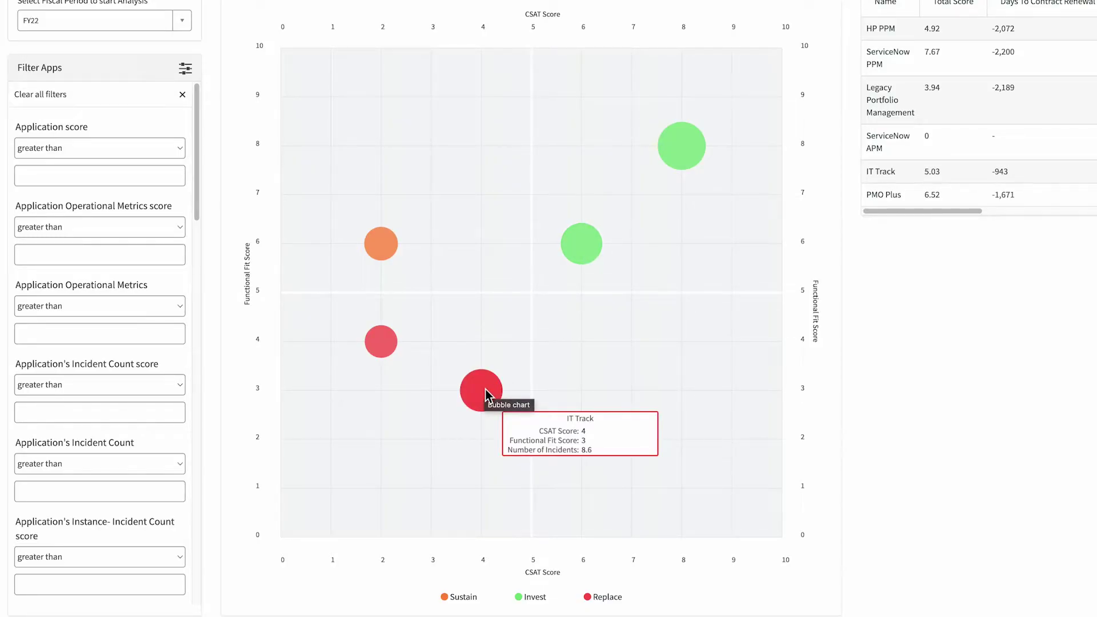
{"action": "mouse_move", "coordinate": [583, 231]}
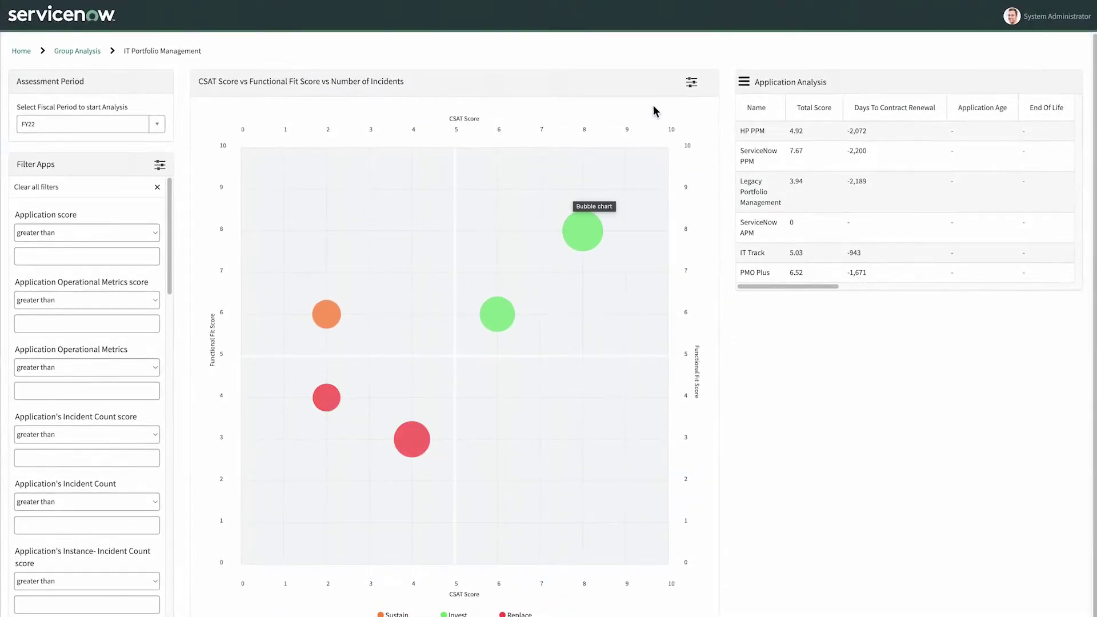
- Bring up the bubble chart's dimension settings for IT Portfolio Management
{"action": "left_click", "coordinate": [692, 84]}
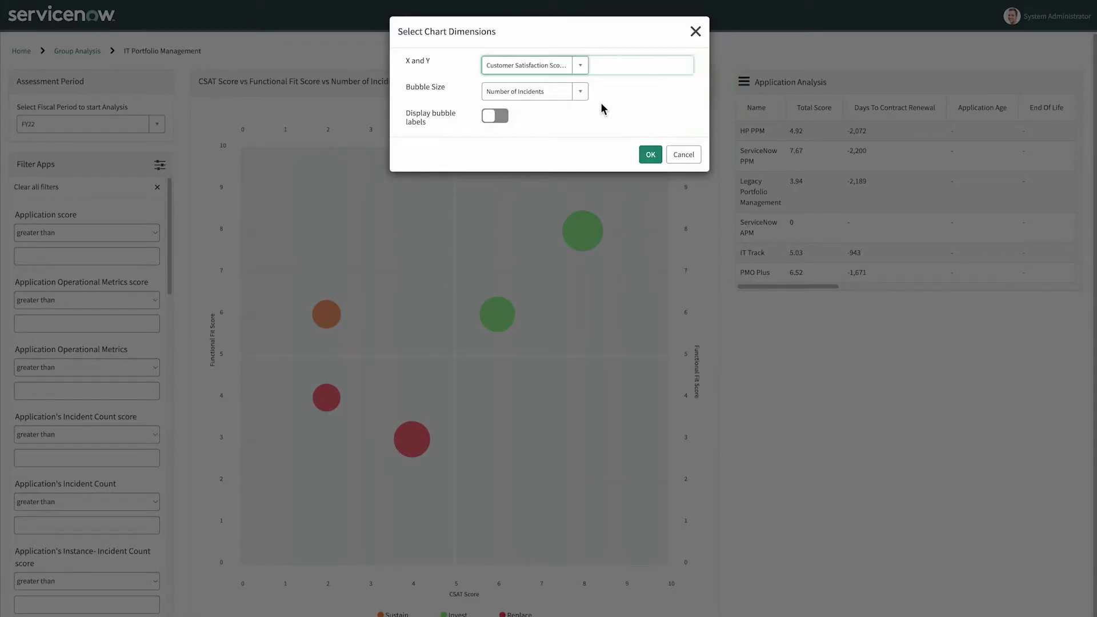
- Set the bubble size dimension to Usage instead of Number of Incidents and apply it
{"action": "left_click", "coordinate": [569, 92]}
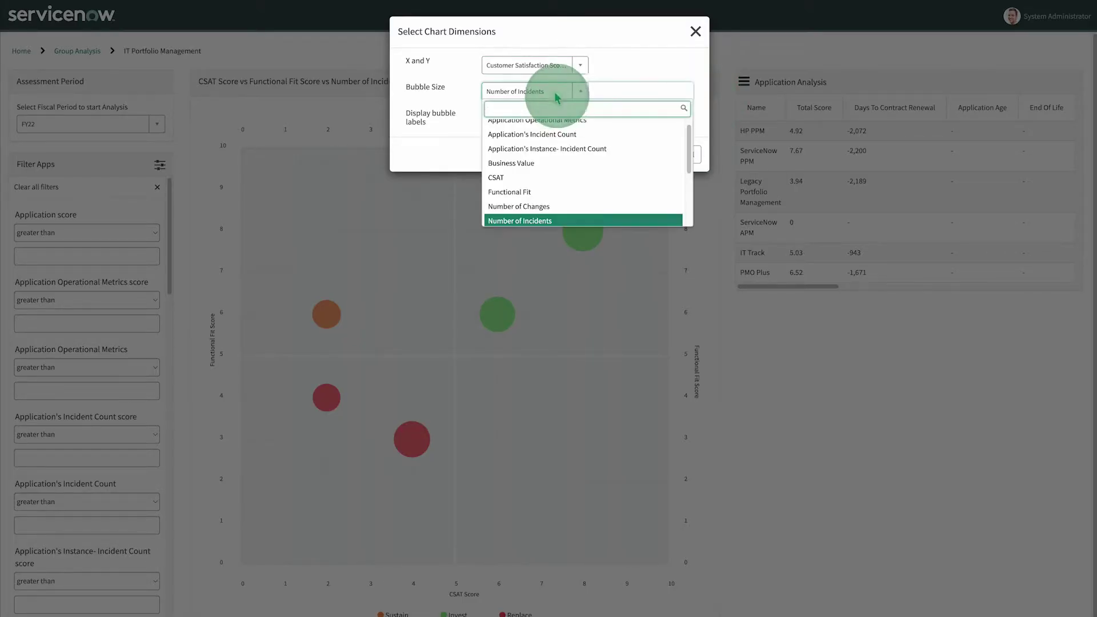
{"action": "scroll", "coordinate": [546, 193], "scroll_direction": "down", "scroll_amount": 3}
{"action": "left_click", "coordinate": [539, 217]}
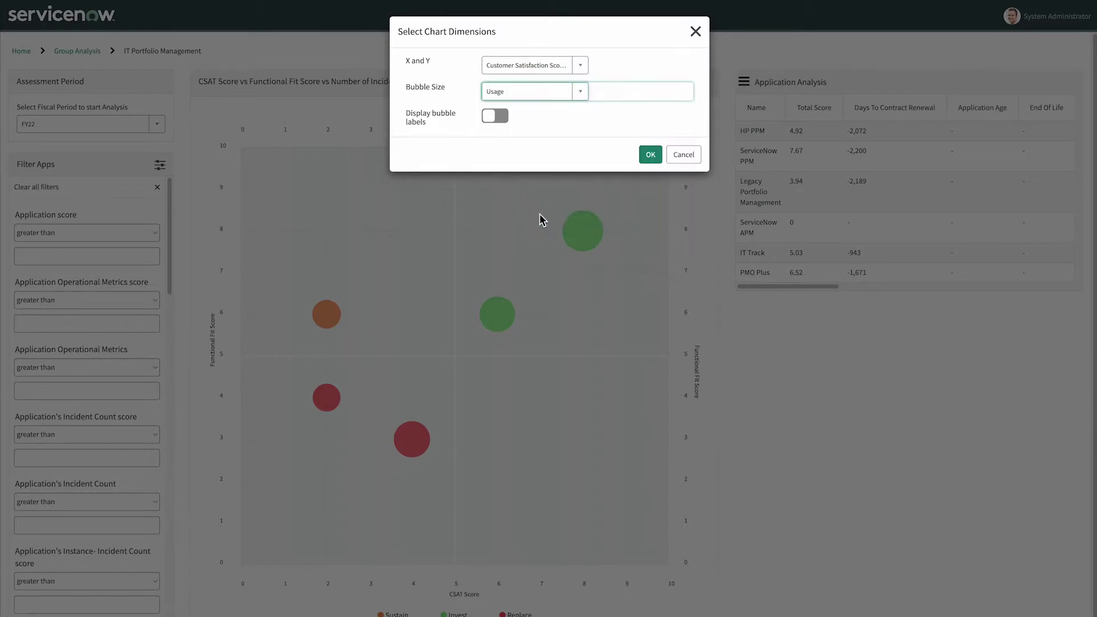
{"action": "left_click", "coordinate": [650, 154]}
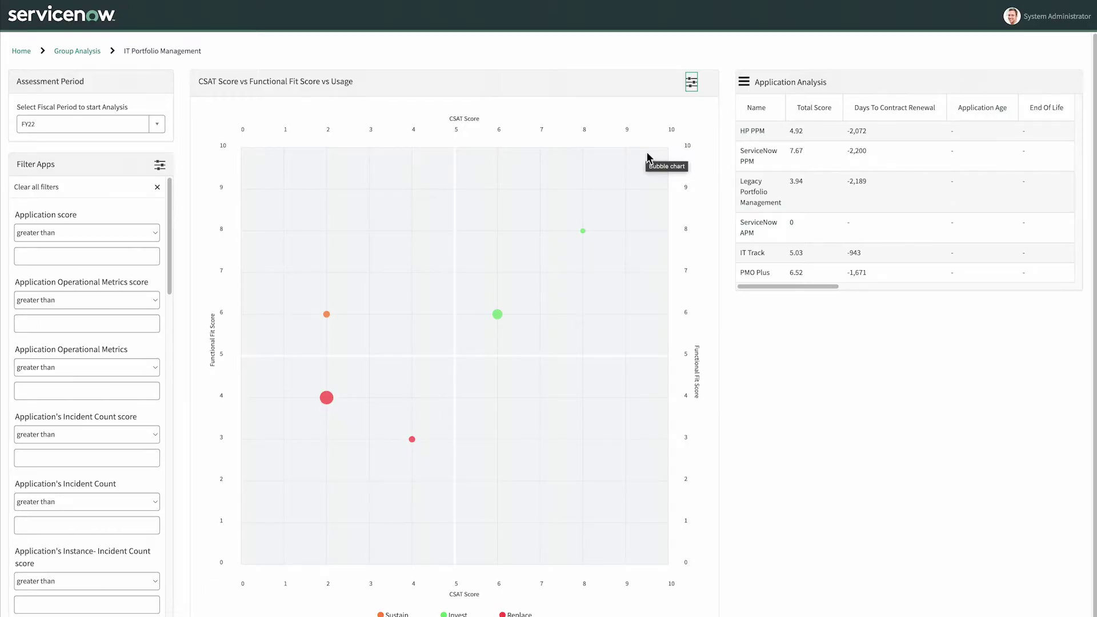
{"action": "mouse_move", "coordinate": [412, 440]}
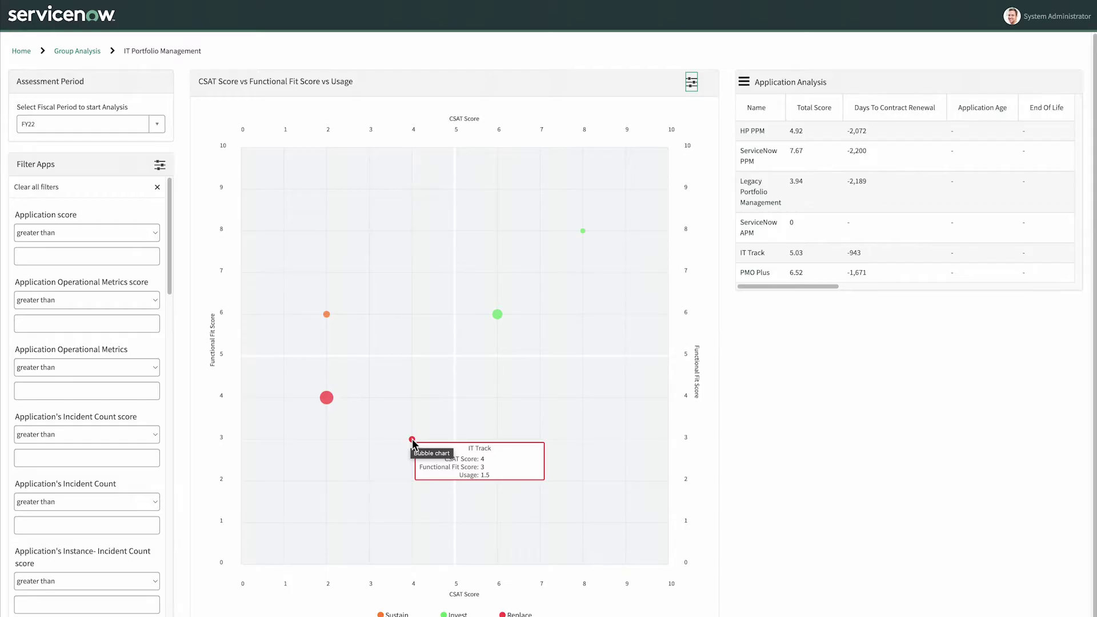
- Start then dismiss a new demand for IT Track, return home and go to the Technology Portfolio timeline
{"action": "left_click", "coordinate": [413, 441]}
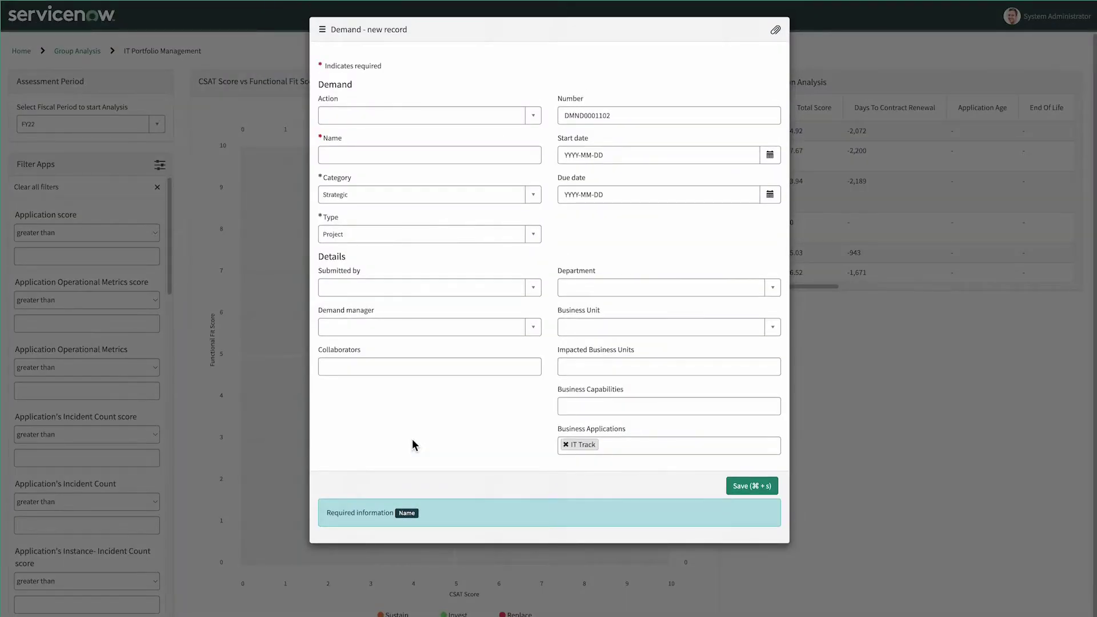
{"action": "left_click", "coordinate": [307, 429]}
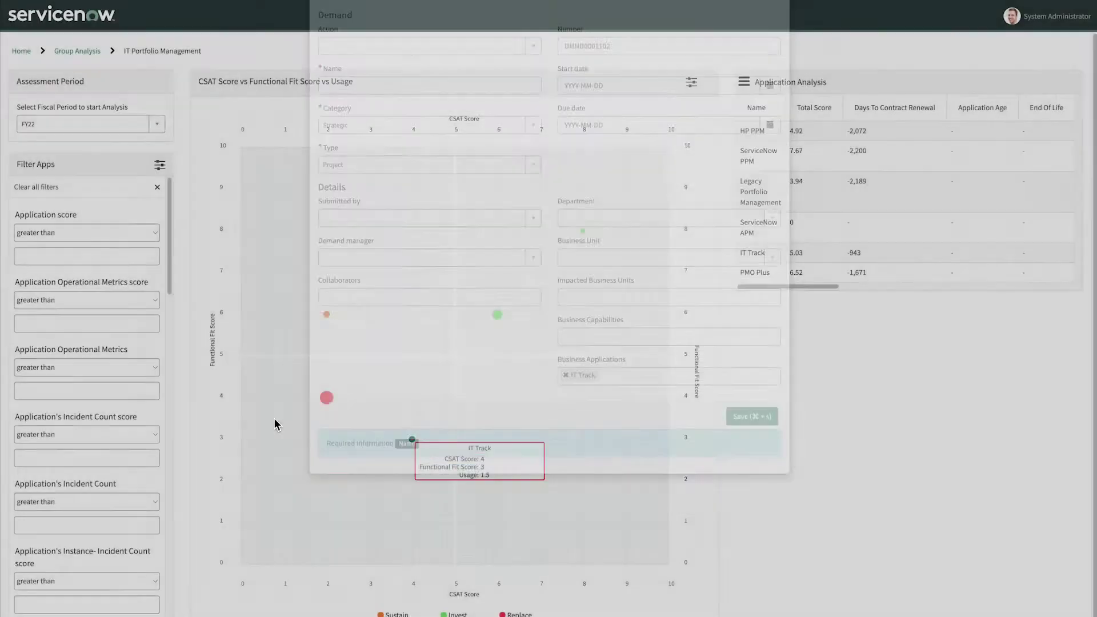
{"action": "left_click", "coordinate": [26, 54]}
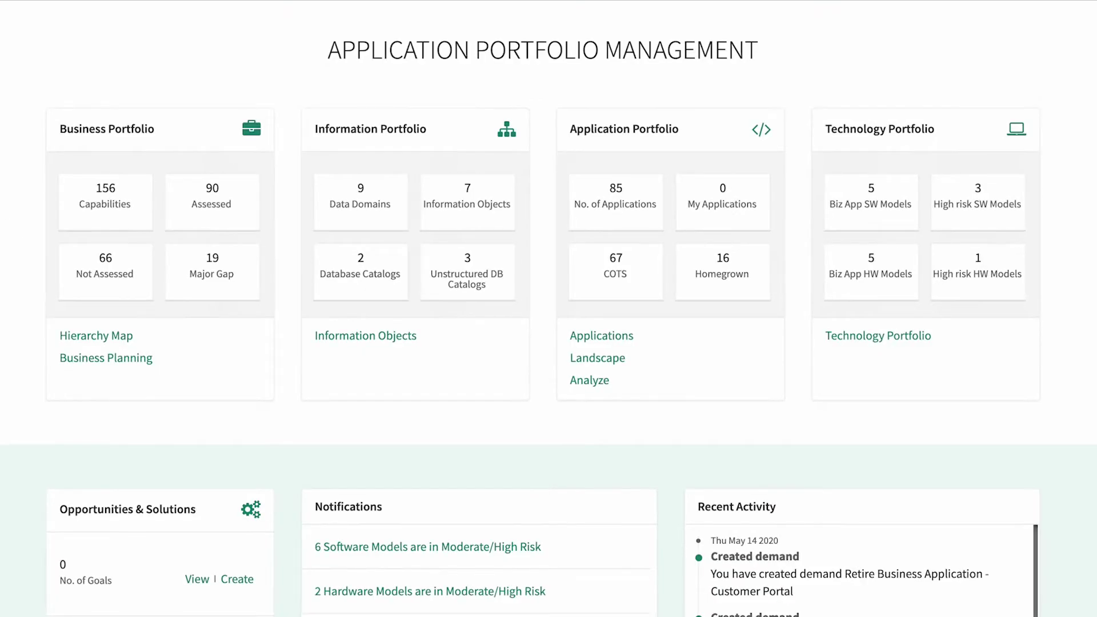
{"action": "left_click", "coordinate": [864, 337]}
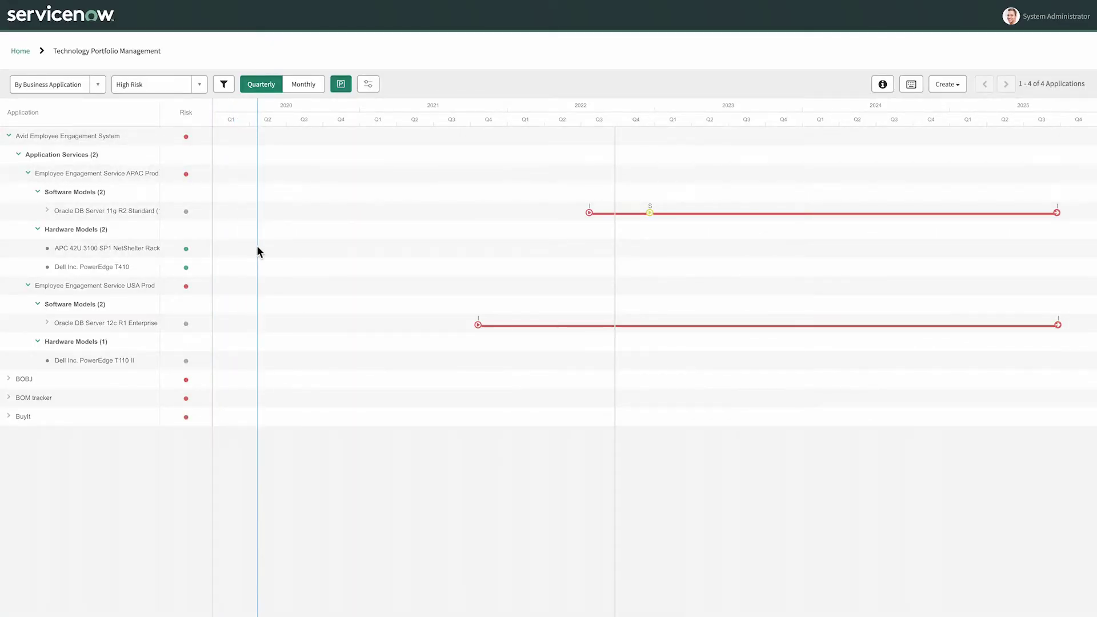
- Widen the Application column and inspect the publisher and internal lifecycle milestones on the Oracle 11g bar
{"action": "left_click_drag", "start_coordinate": [257, 252], "coordinate": [257, 251]}
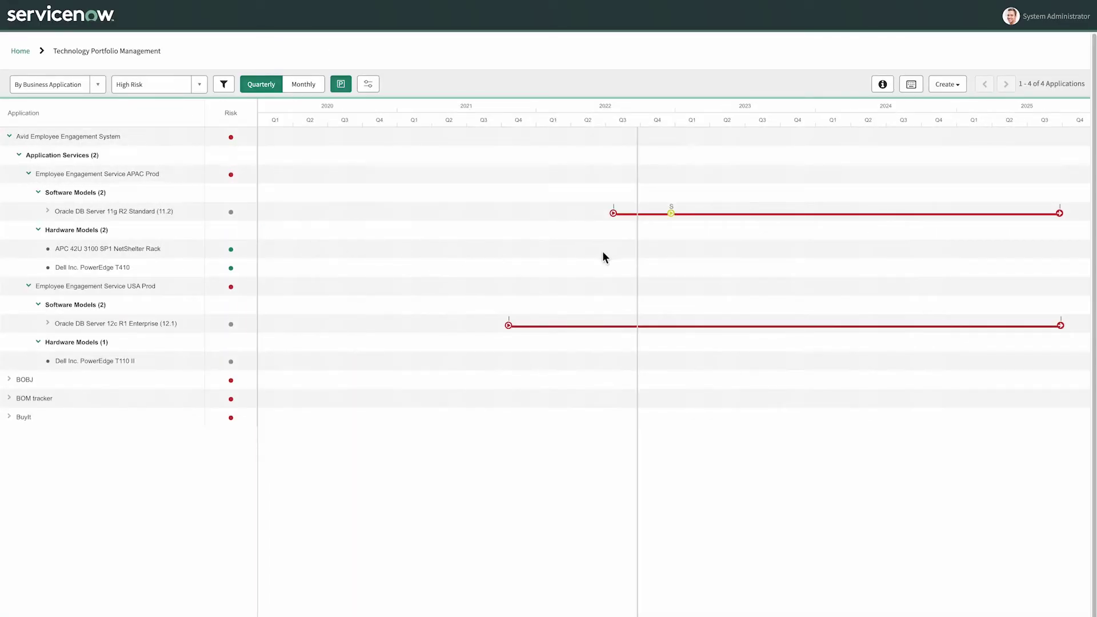
{"action": "left_click", "coordinate": [670, 213]}
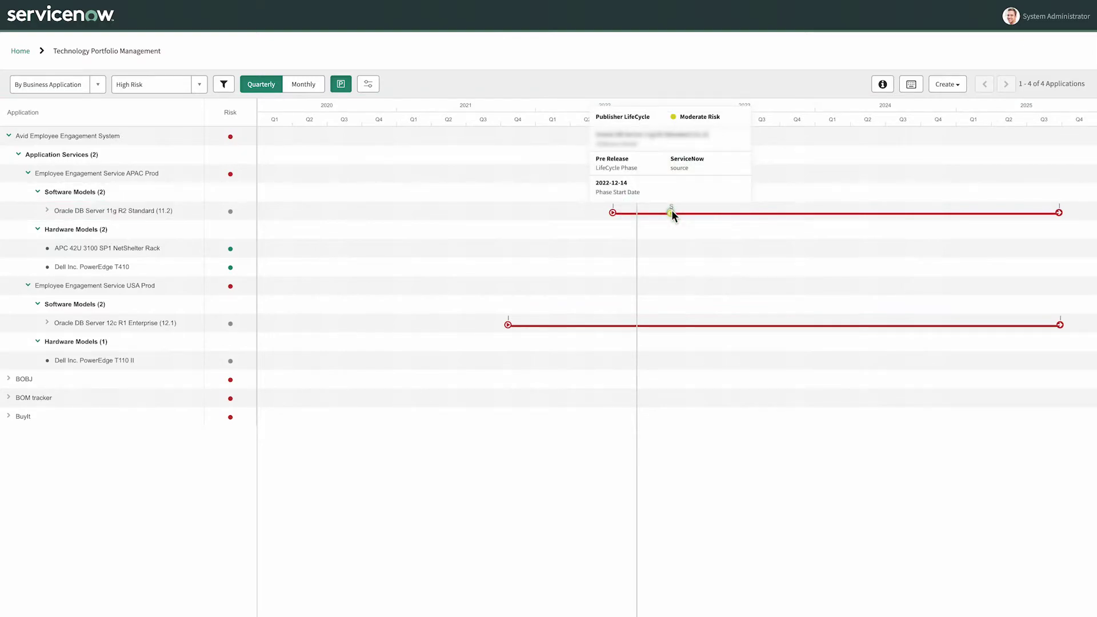
{"action": "left_click", "coordinate": [613, 212]}
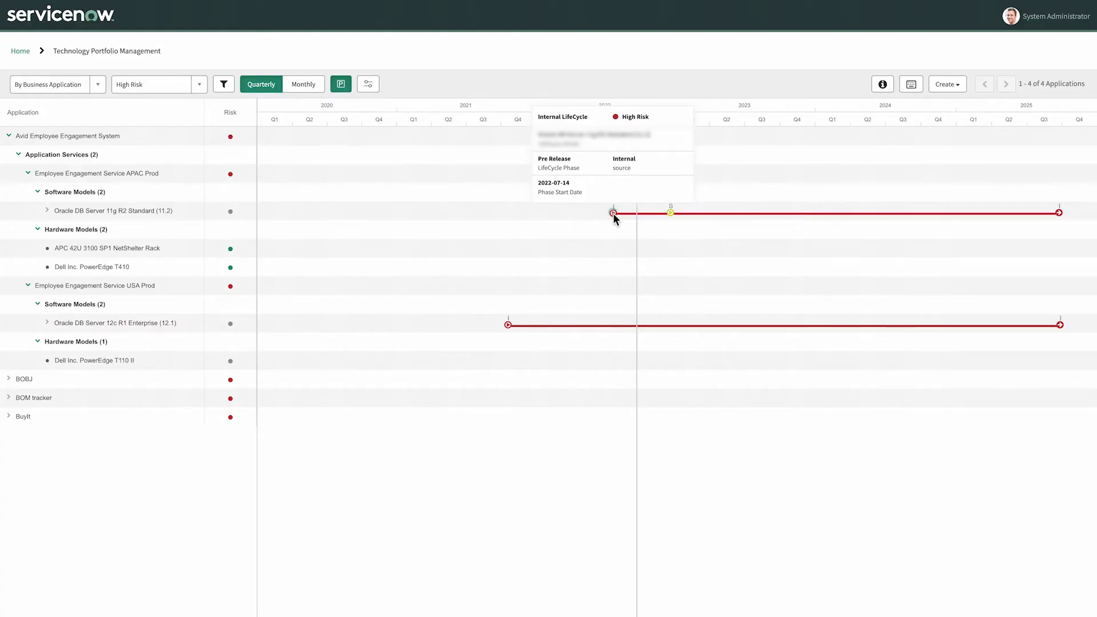
- On the capability hierarchy map, collapse 1.0 and expand 7.0 Manage Customer Service
{"action": "left_click", "coordinate": [20, 52]}
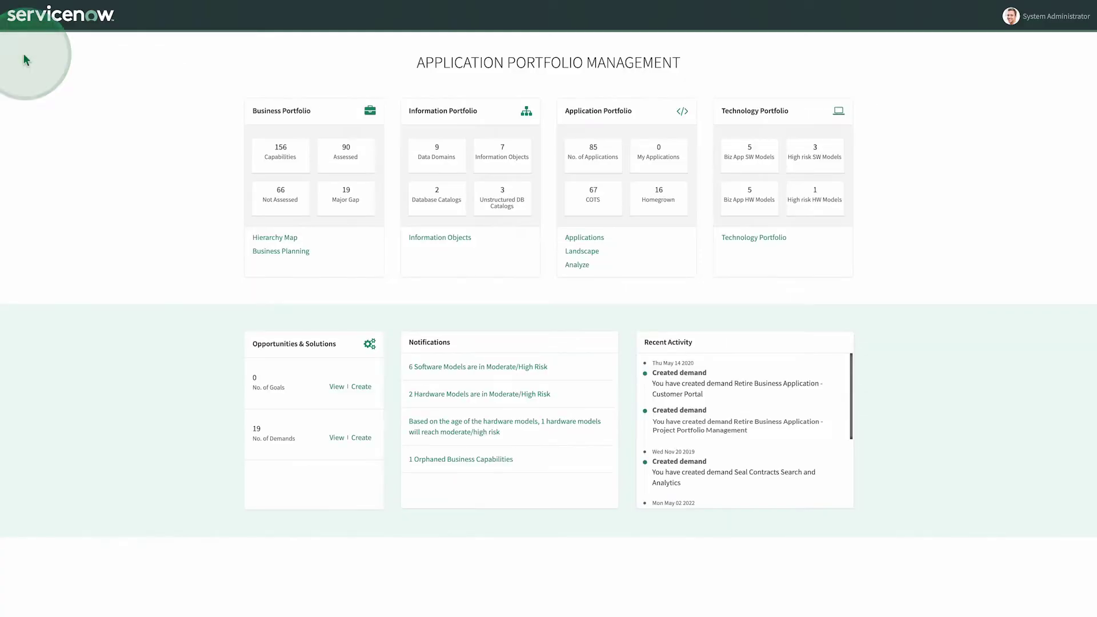
{"action": "left_click", "coordinate": [267, 241]}
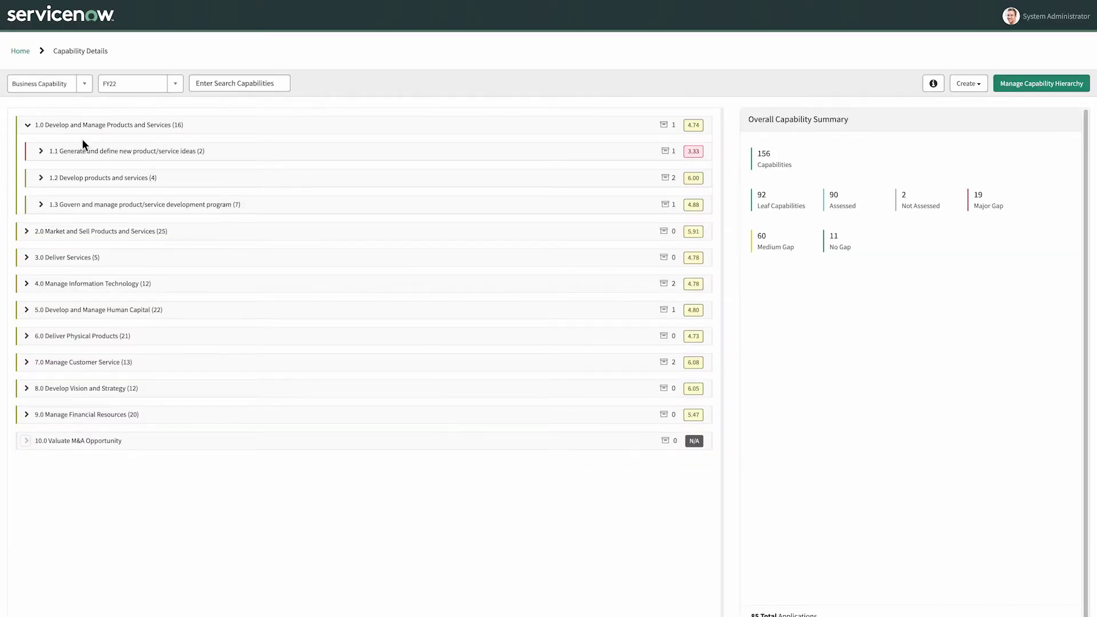
{"action": "left_click", "coordinate": [27, 125]}
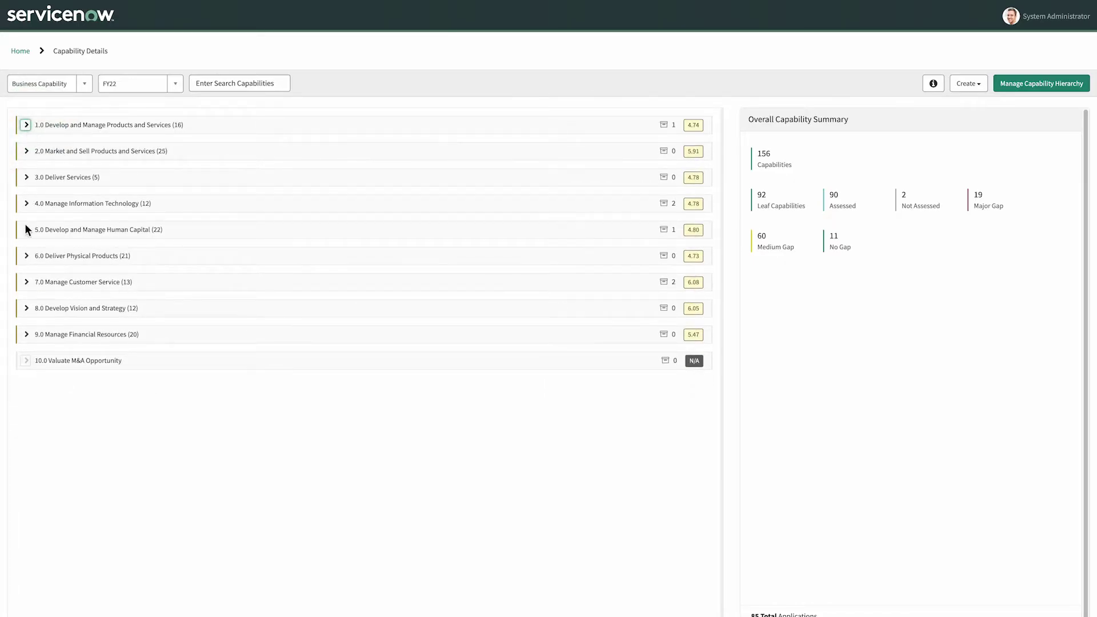
{"action": "left_click", "coordinate": [27, 282]}
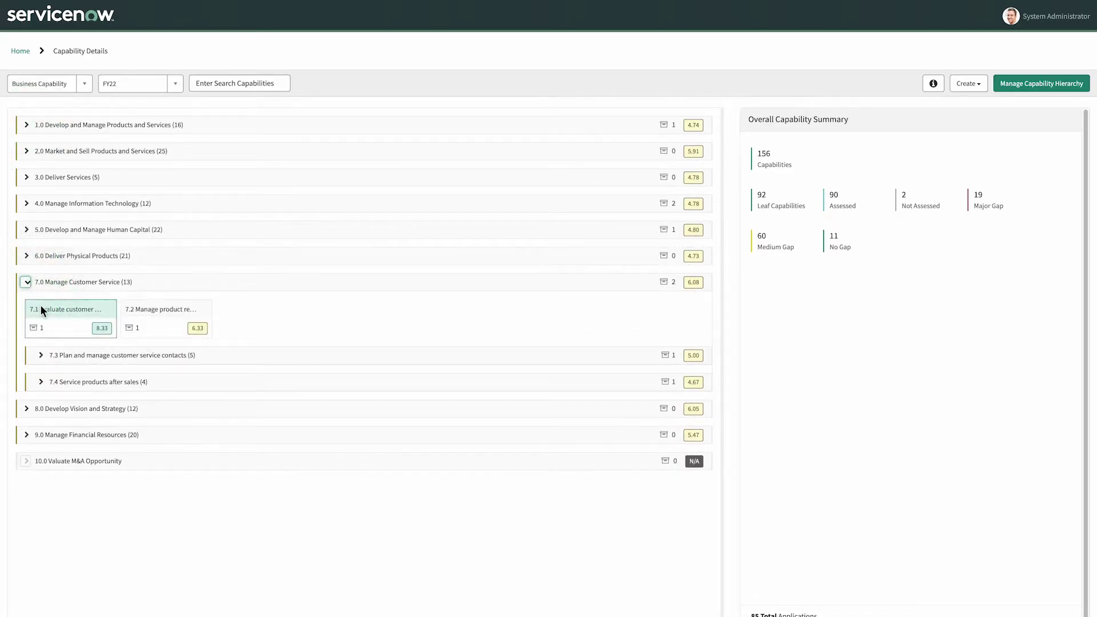
- View capability 7.1's supporting business applications (Chlora CRM), return home and go to Applications
{"action": "left_click", "coordinate": [67, 319]}
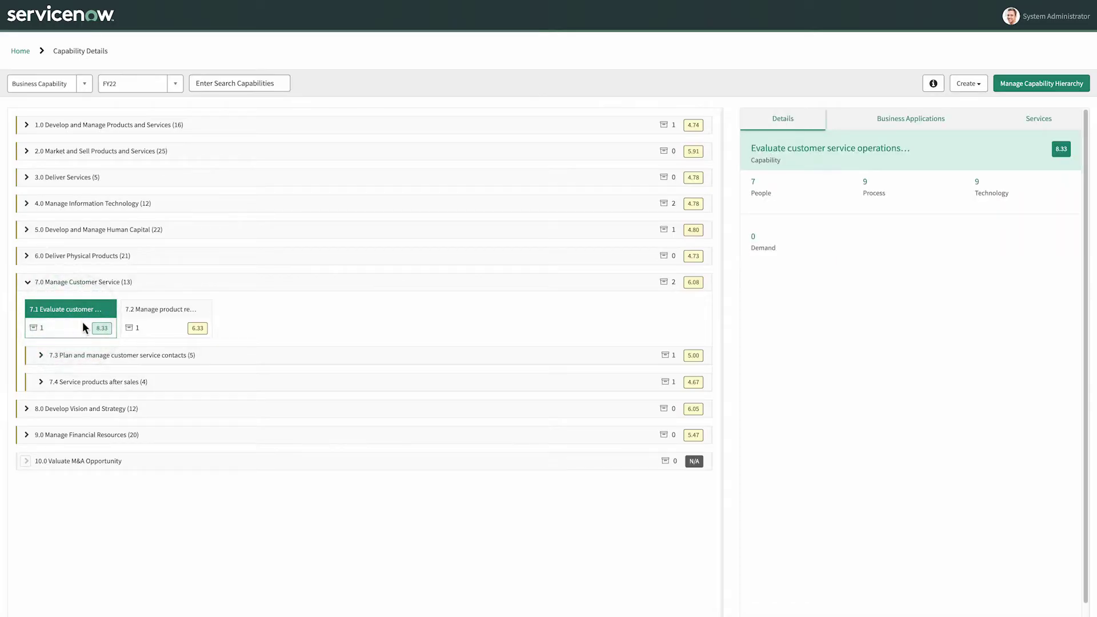
{"action": "left_click", "coordinate": [883, 119]}
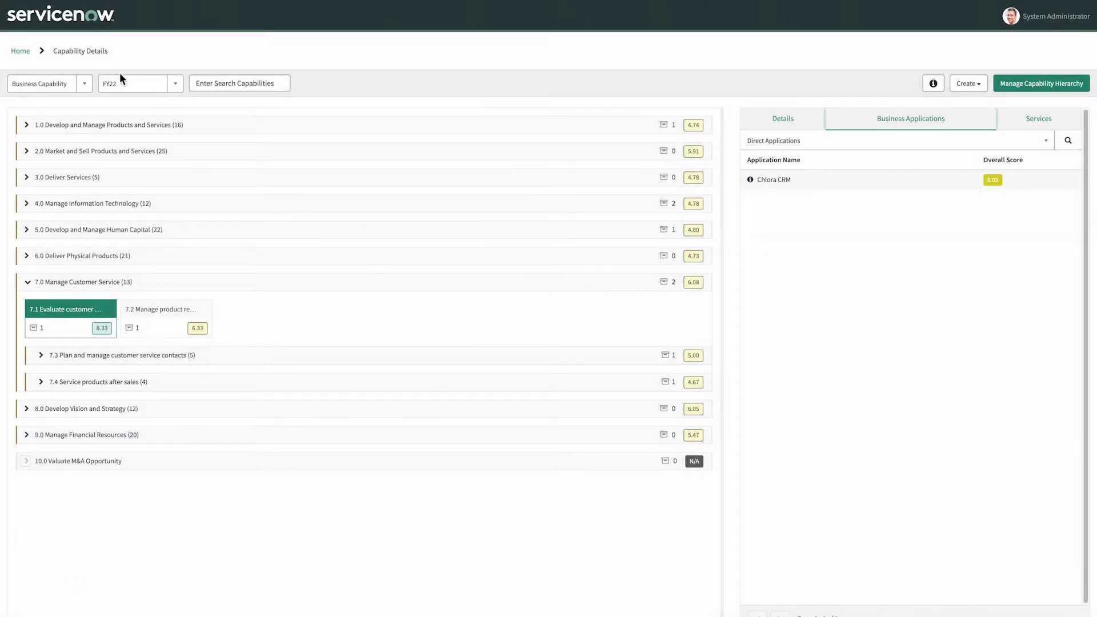
{"action": "left_click", "coordinate": [26, 53]}
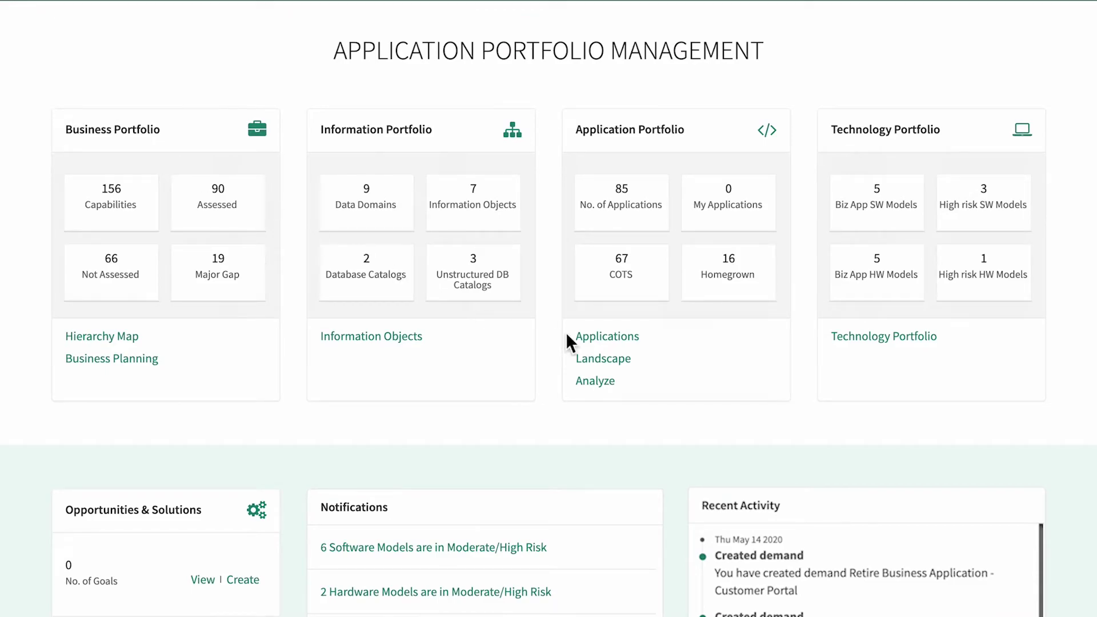
{"action": "left_click", "coordinate": [590, 340]}
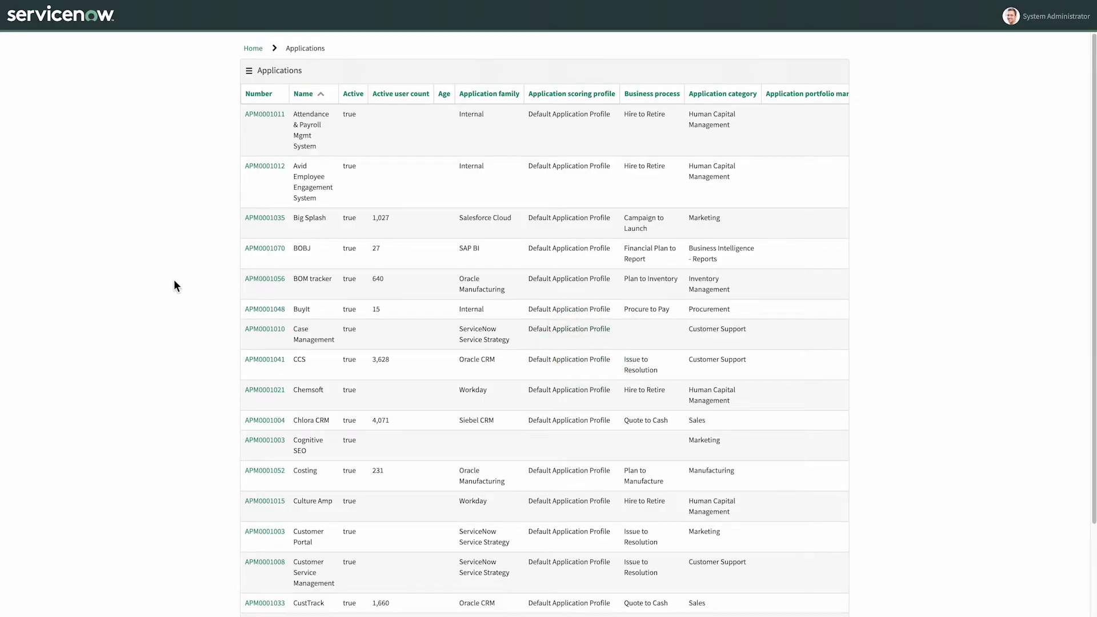
- Review Chlora CRM's CI Scores related list and preview its Default Application Profile scoring profile
{"action": "left_click", "coordinate": [262, 425]}
{"action": "scroll", "coordinate": [67, 386], "scroll_direction": "down", "scroll_amount": 2}
{"action": "scroll", "coordinate": [67, 386], "scroll_direction": "down", "scroll_amount": 3}
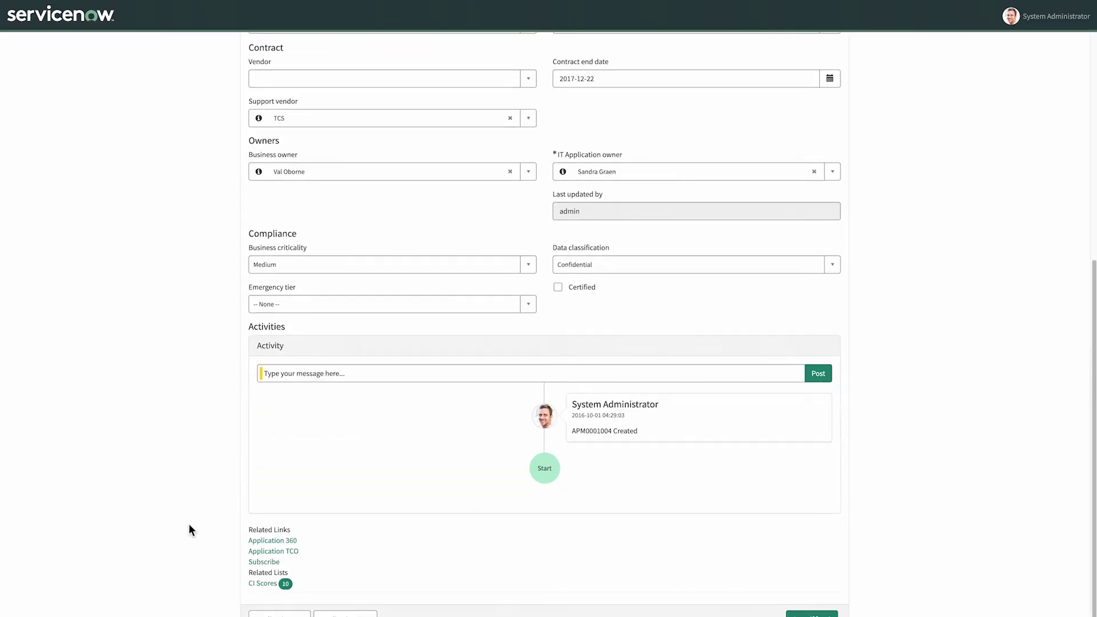
{"action": "left_click", "coordinate": [260, 583]}
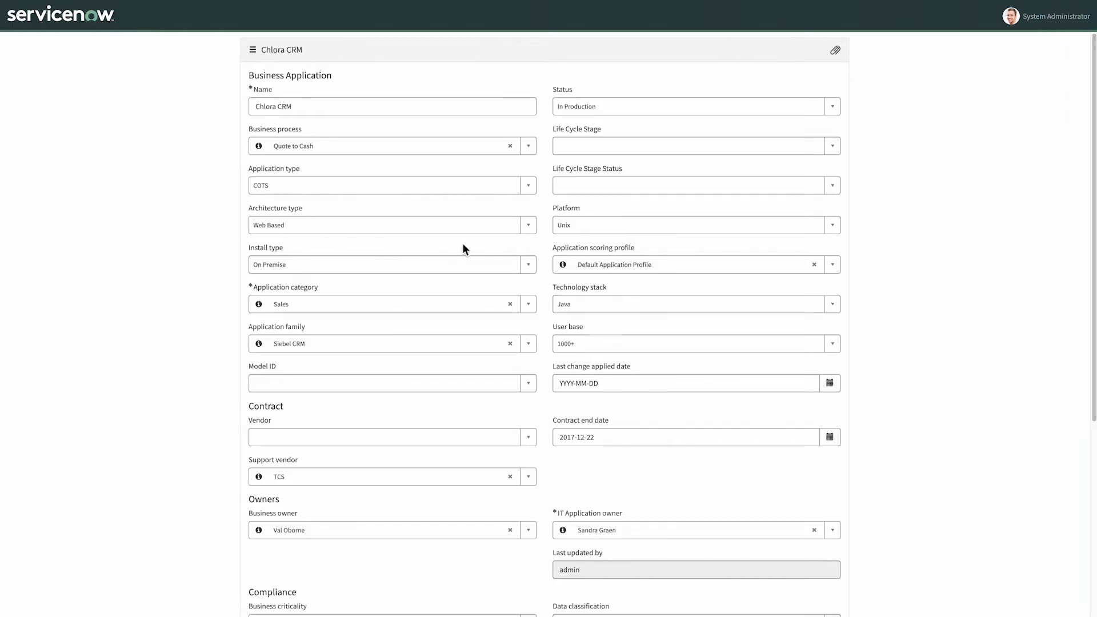
{"action": "left_click", "coordinate": [562, 265]}
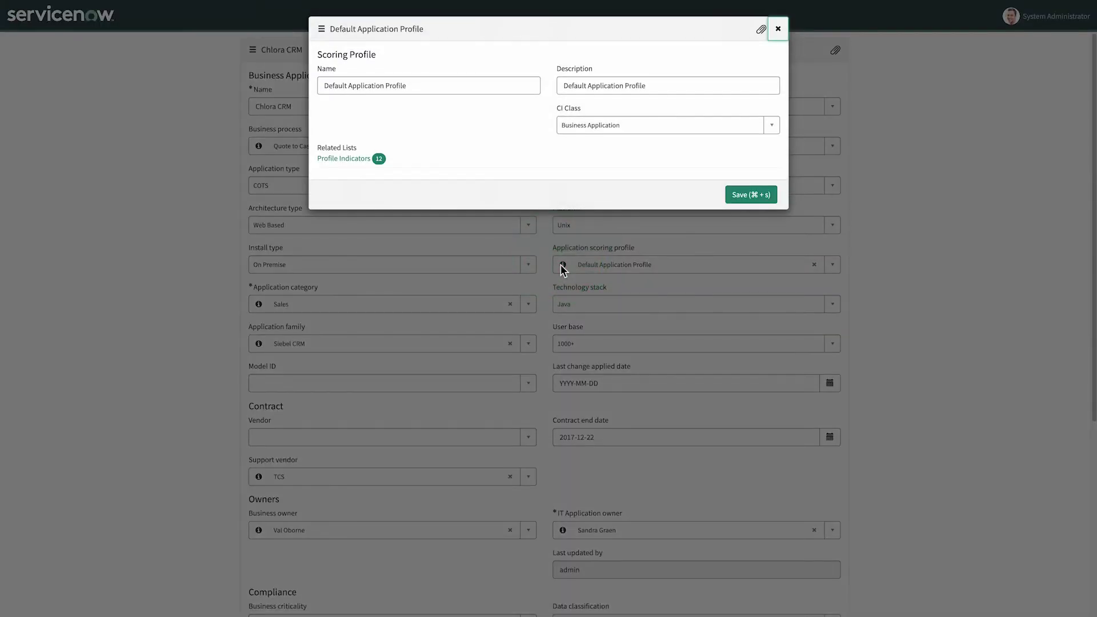
- List the Default Application Profile's 12 indicators with weightages, then return to Capability Details
{"action": "left_click", "coordinate": [349, 159]}
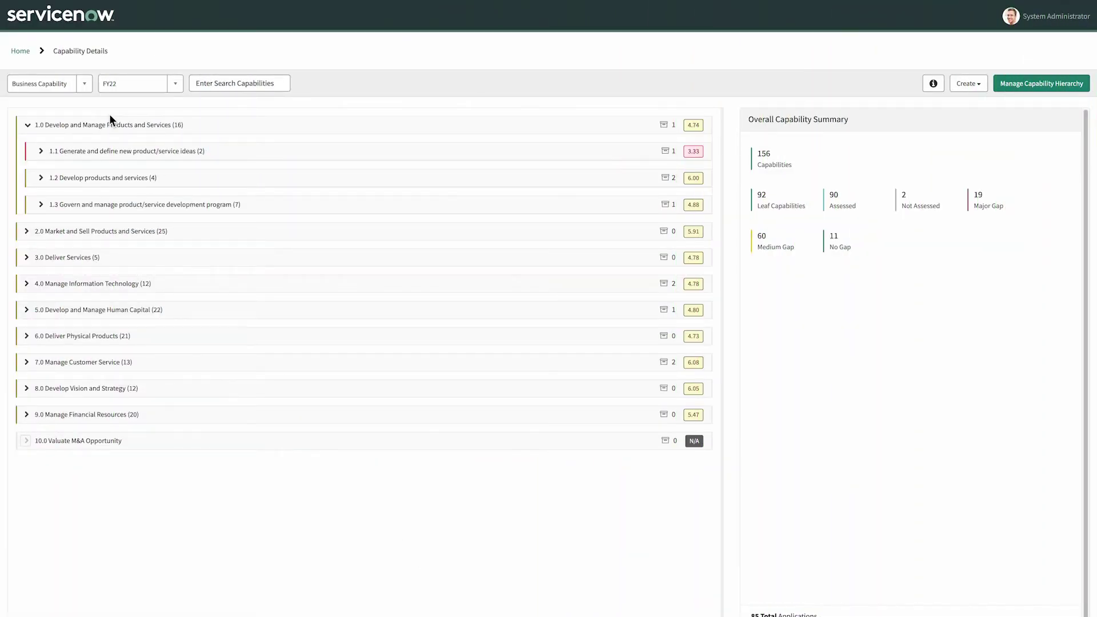
{"action": "left_click", "coordinate": [84, 86]}
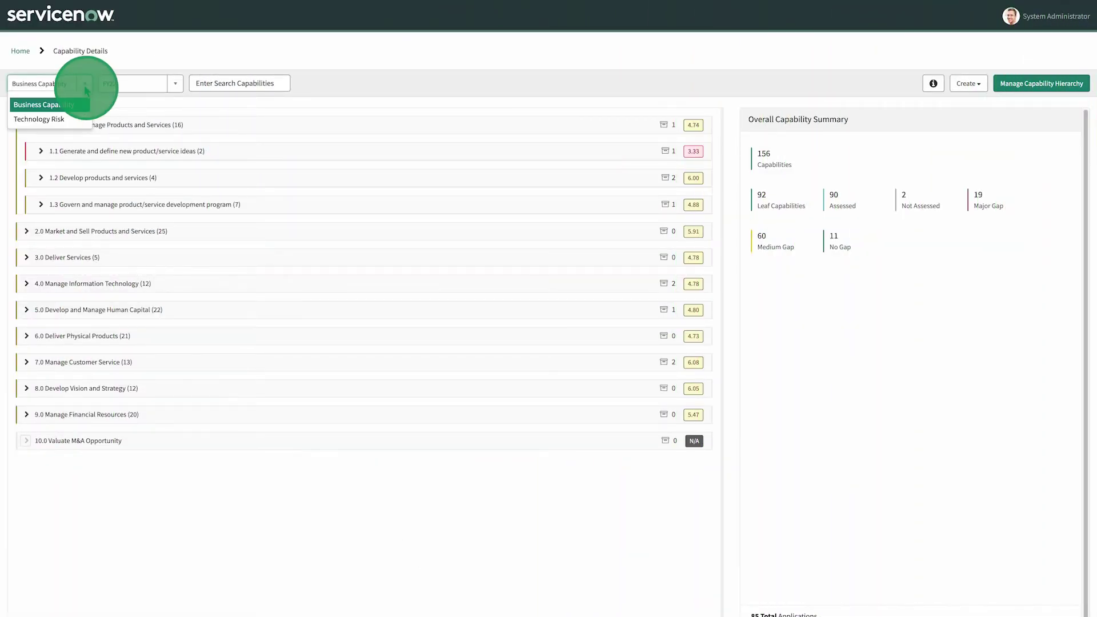
- Switch the map to Technology Risk and drill into capability 5.3 under 5.0 Develop and Manage Human Capital
{"action": "left_click", "coordinate": [67, 121]}
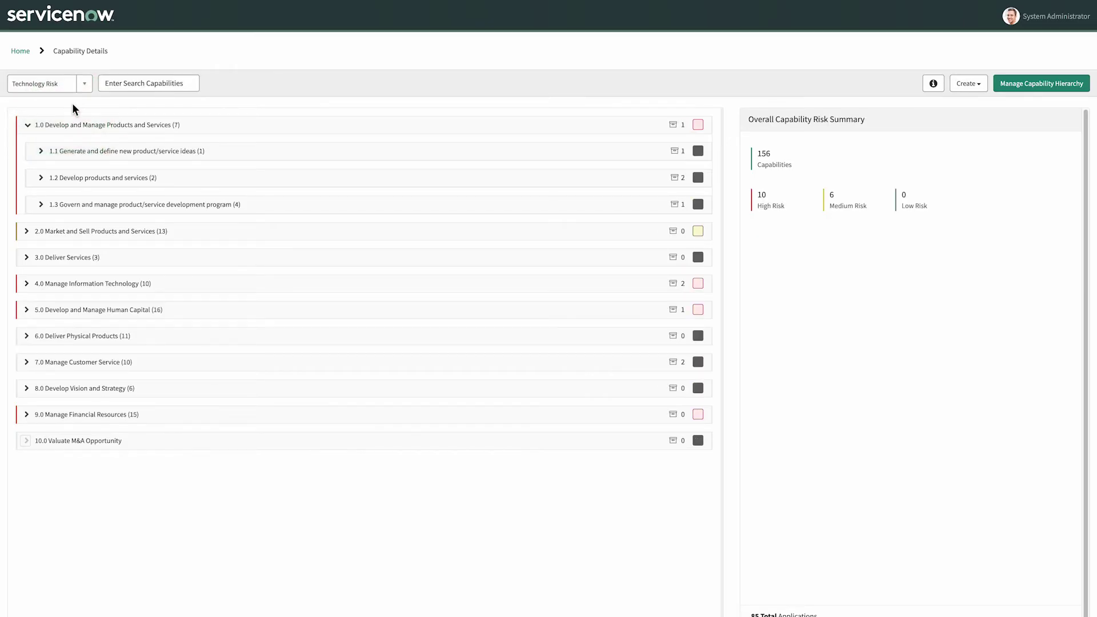
{"action": "left_click", "coordinate": [27, 126]}
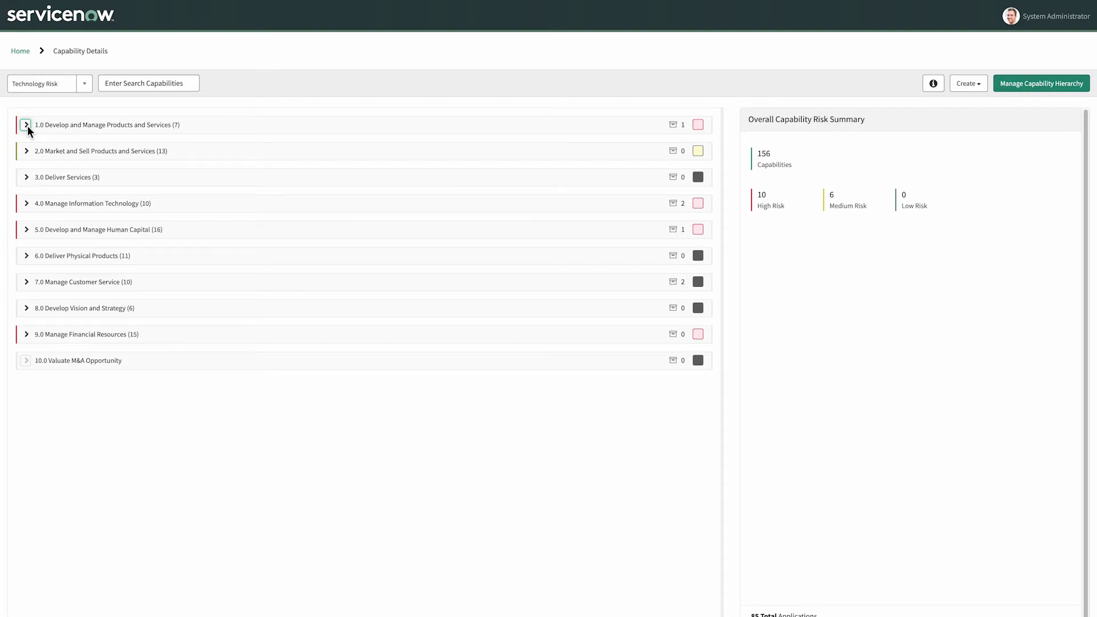
{"action": "left_click", "coordinate": [27, 229]}
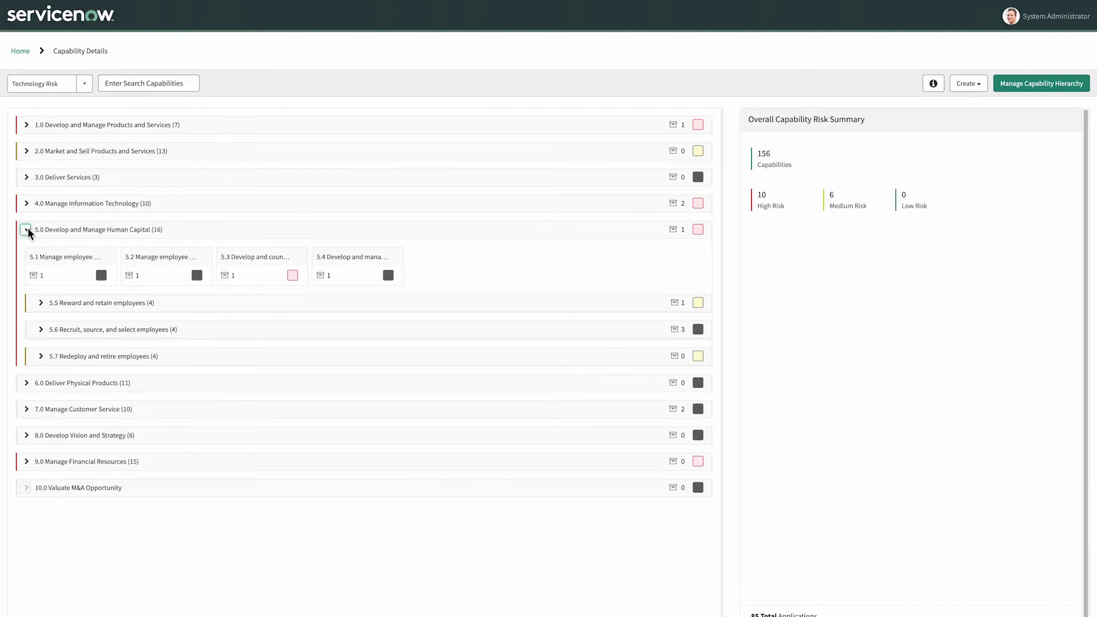
{"action": "left_click", "coordinate": [248, 268]}
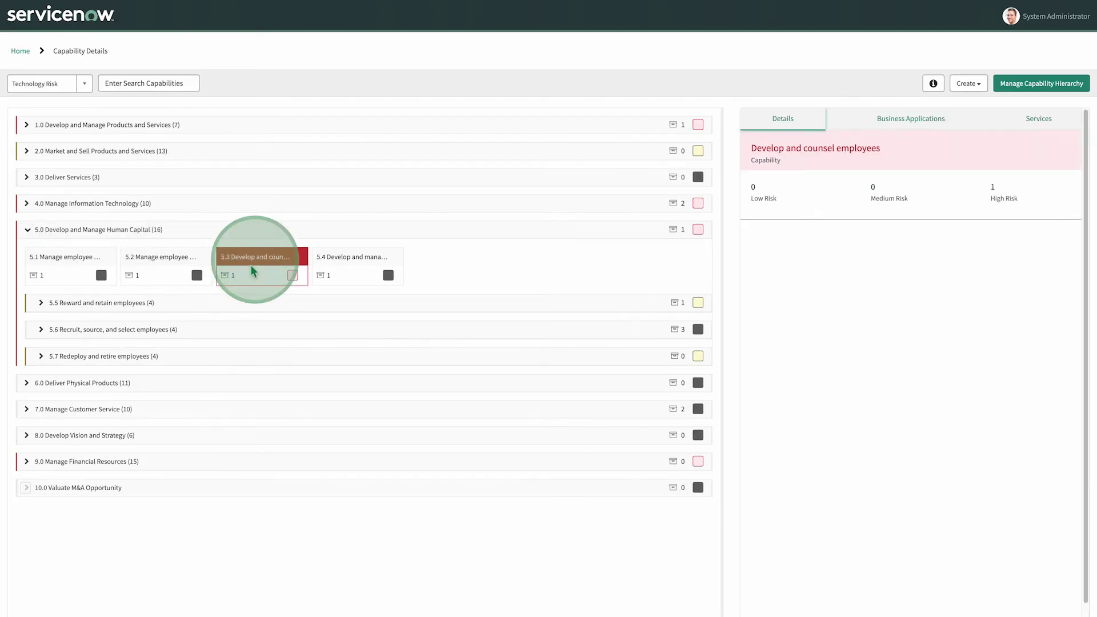
- Identify Avid Employee Engagement System as the high-risk application, check the Create options, then return home
{"action": "left_click", "coordinate": [713, 190]}
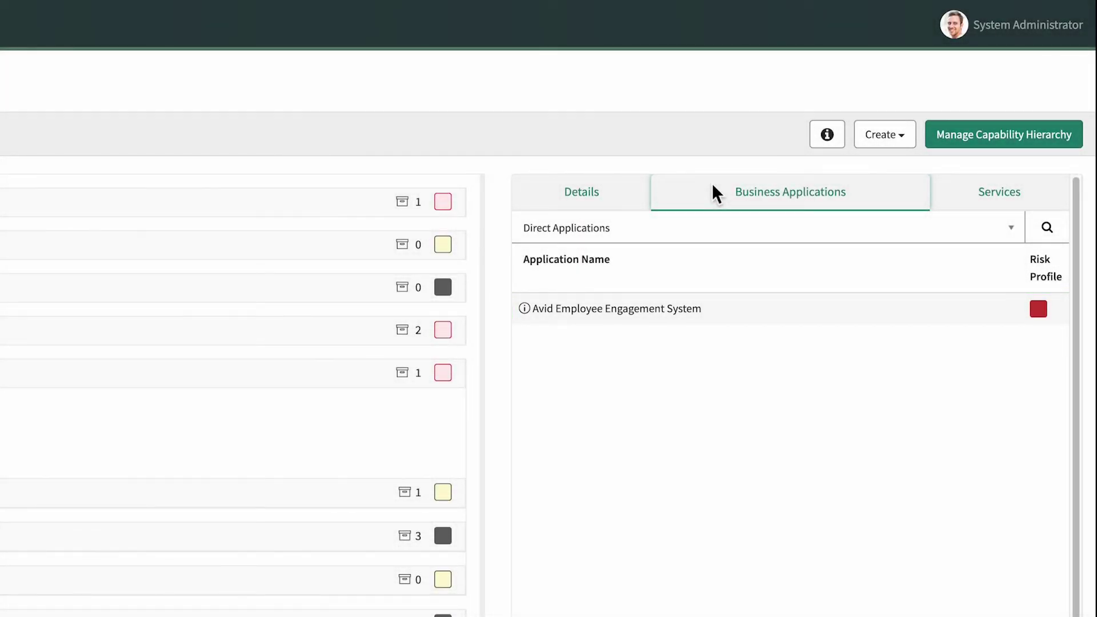
{"action": "left_click", "coordinate": [884, 135]}
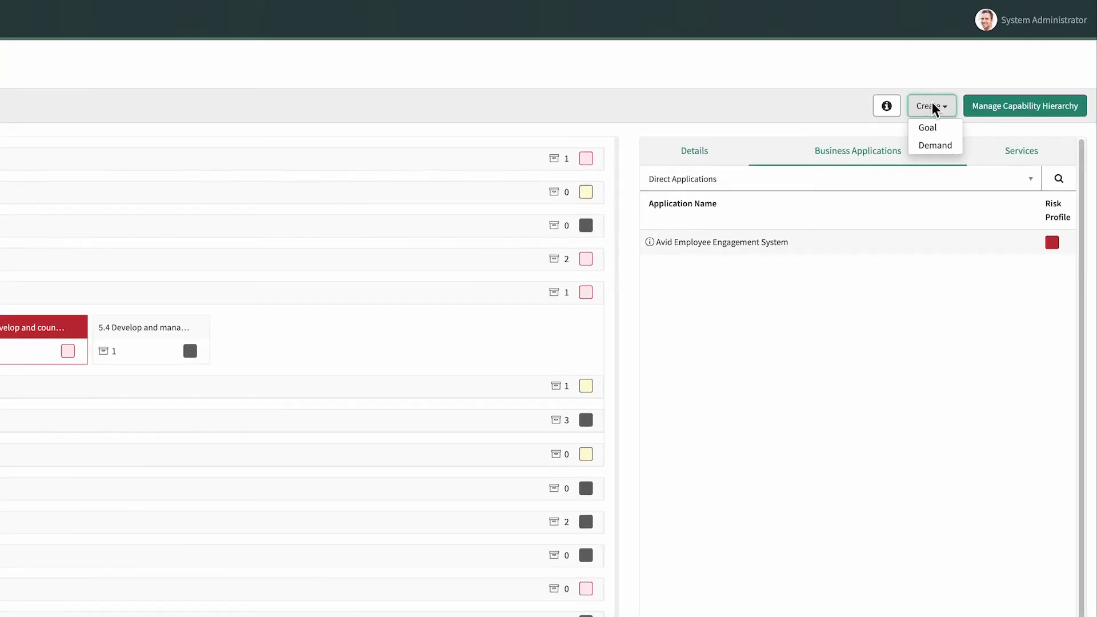
{"action": "left_click", "coordinate": [963, 49]}
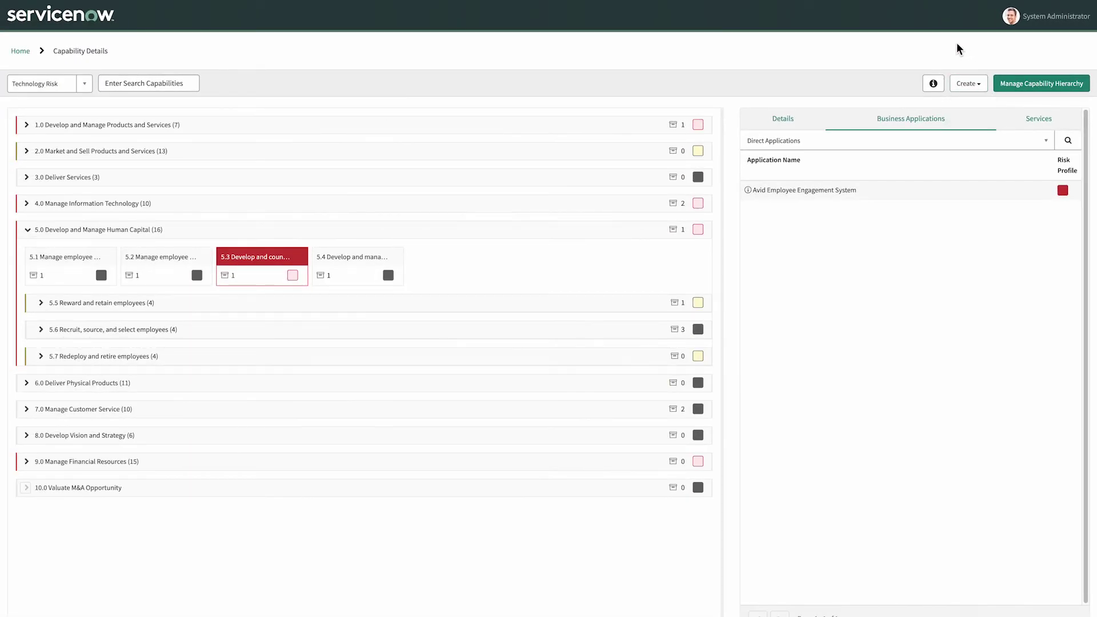
{"action": "left_click", "coordinate": [18, 56]}
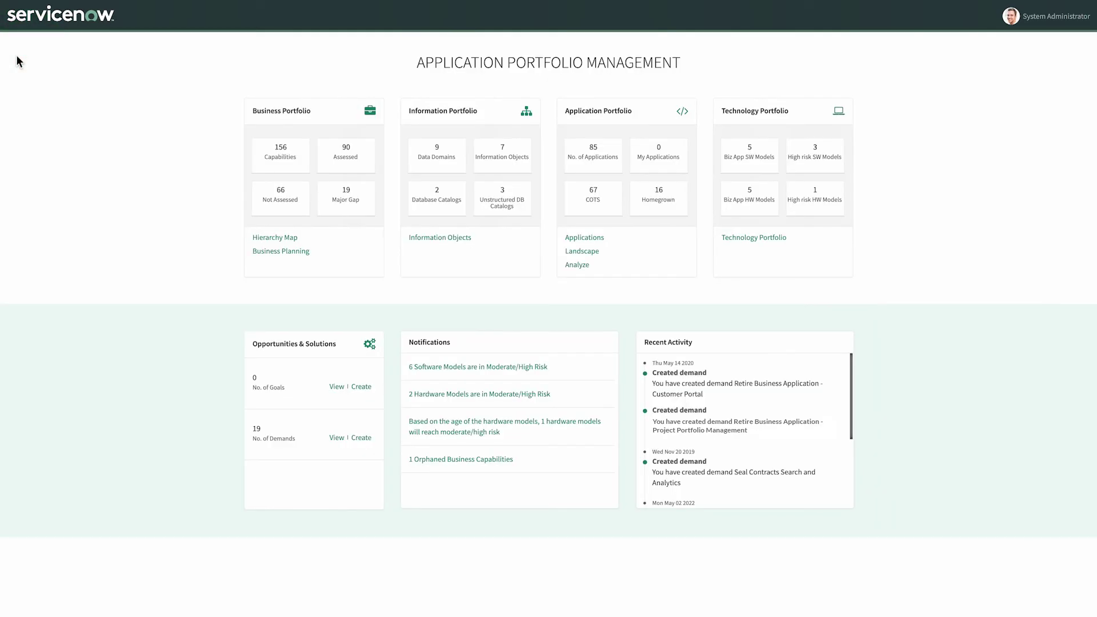